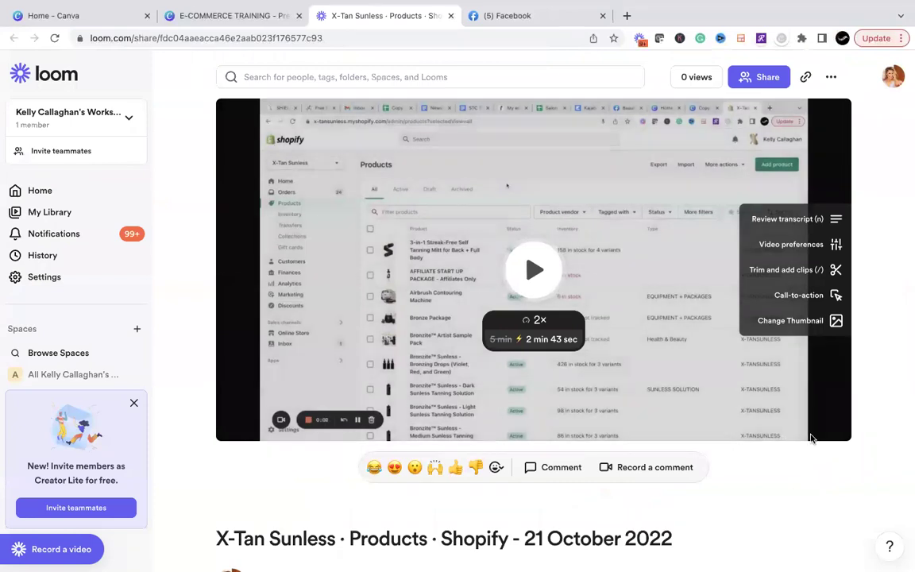
Step: Play the X-Tan Sunless Products Shopify recording in full screen with the playback speed set to 1.2×
left_click(520, 274)
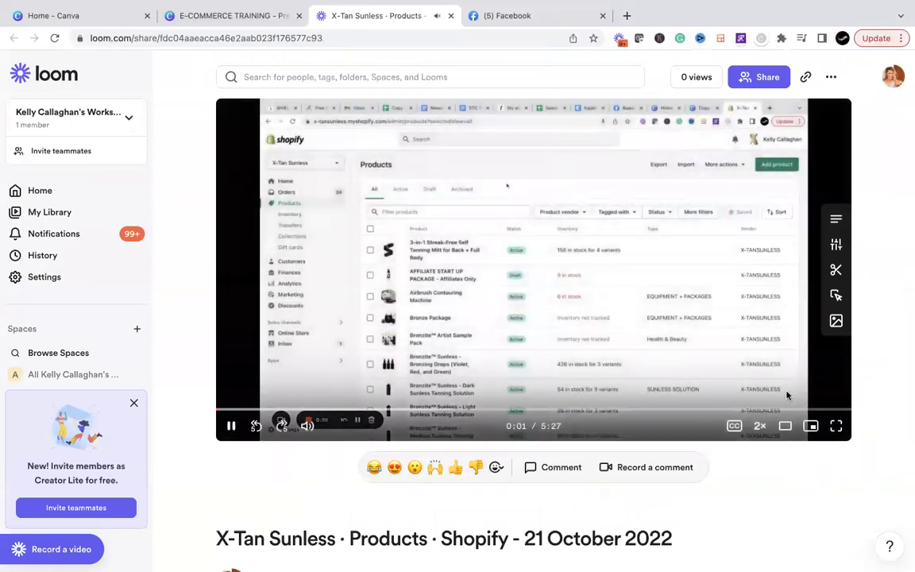
left_click(837, 426)
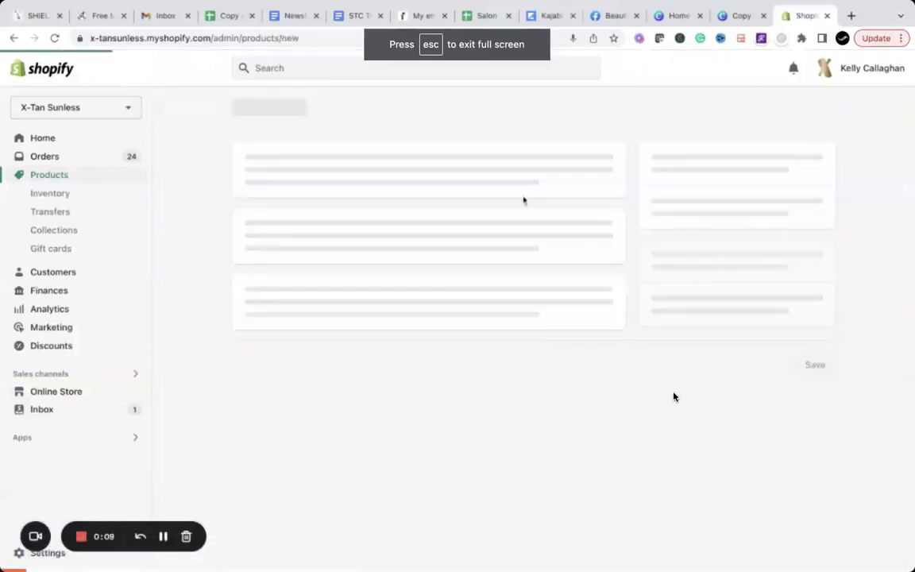
left_click(508, 347)
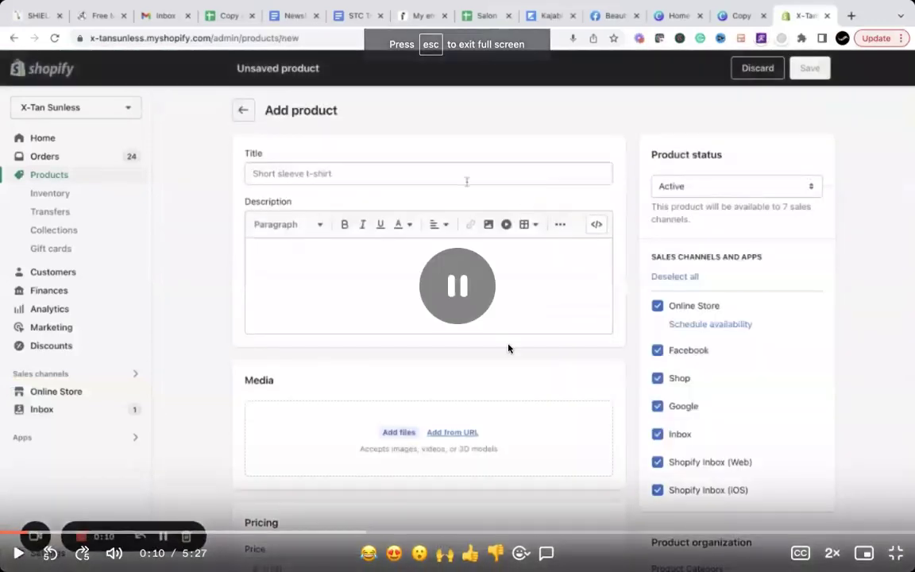
left_click(832, 553)
left_click(764, 512)
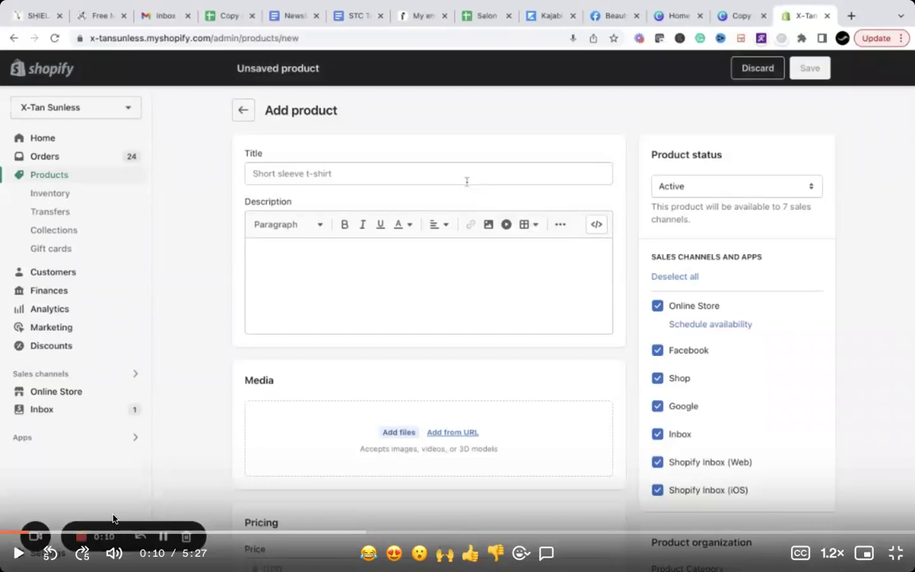
left_click(6, 532)
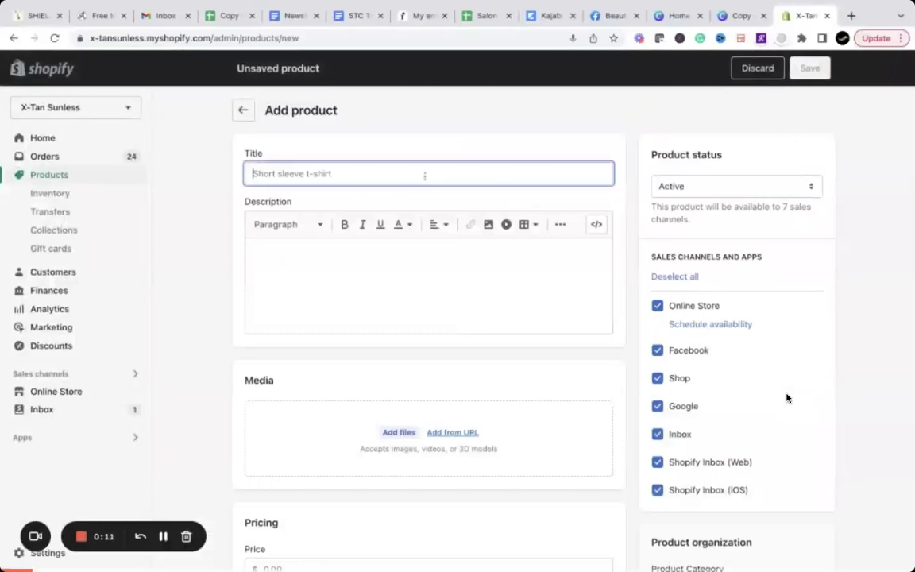
Step: Title the new product "X-Tan Body Wash" and place the cursor in its description
type("X")
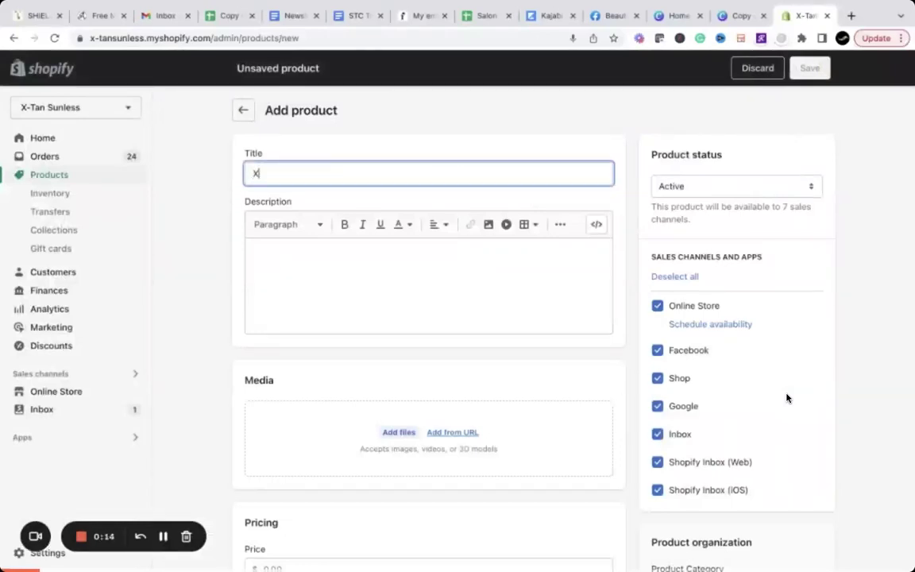
type("-Tan Bod")
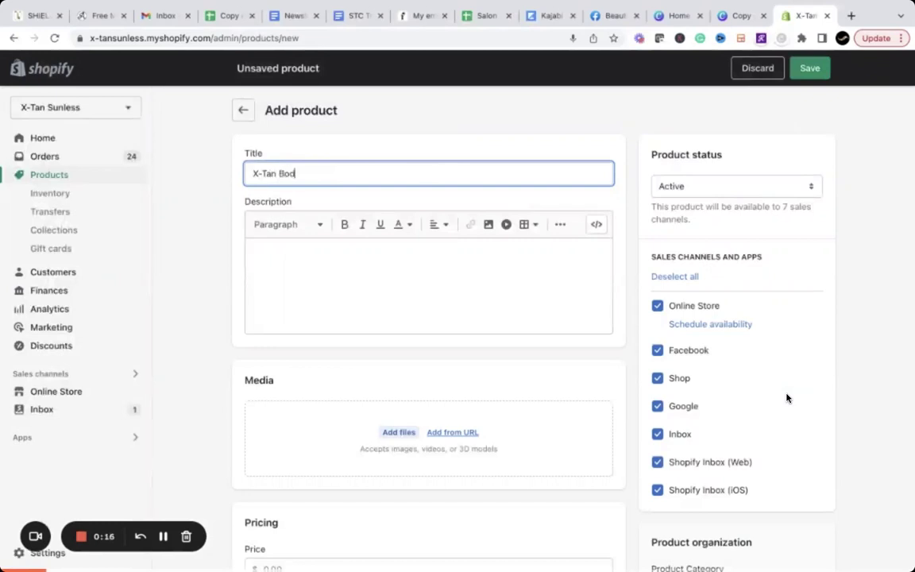
type("y Wash")
left_click(427, 256)
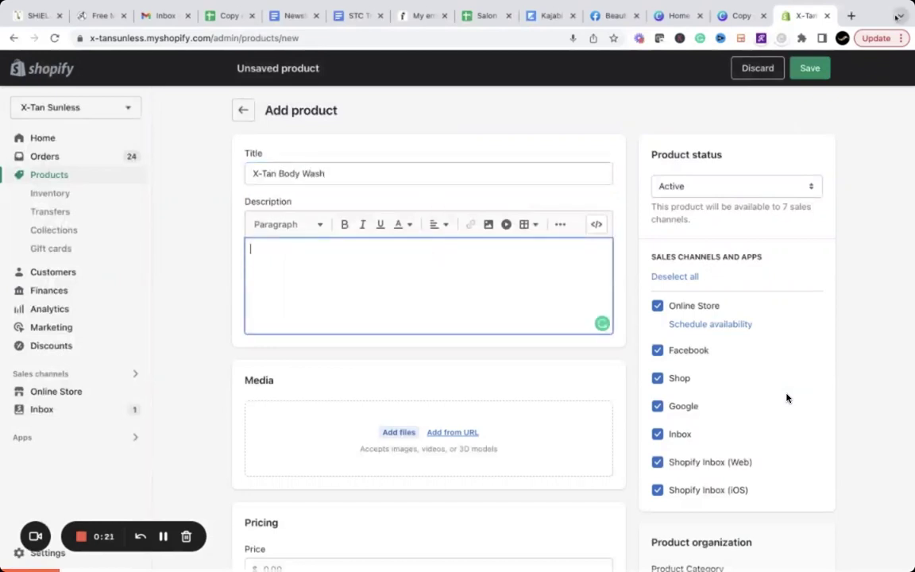
Step: Open xtansunless.com in a new browser tab
key("super+t")
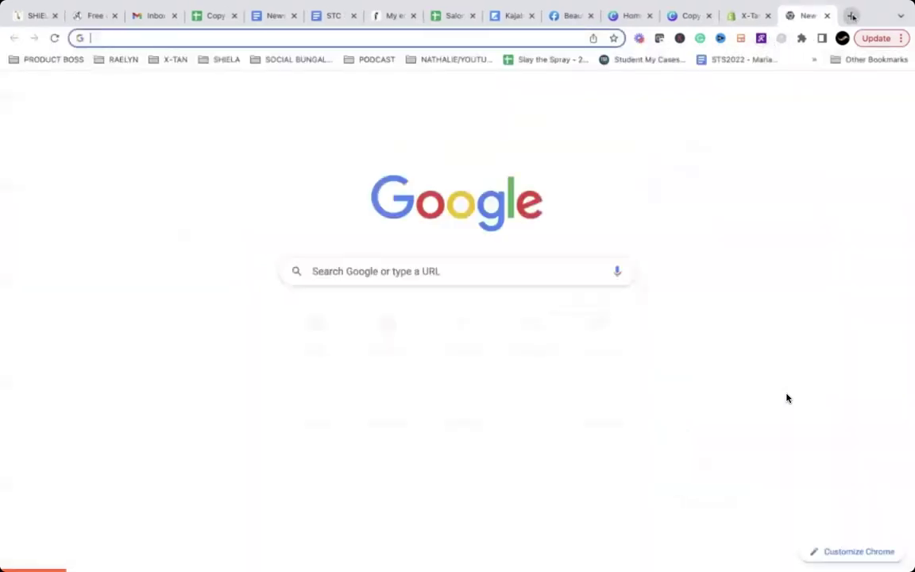
type("xtansunless.com")
key("Return")
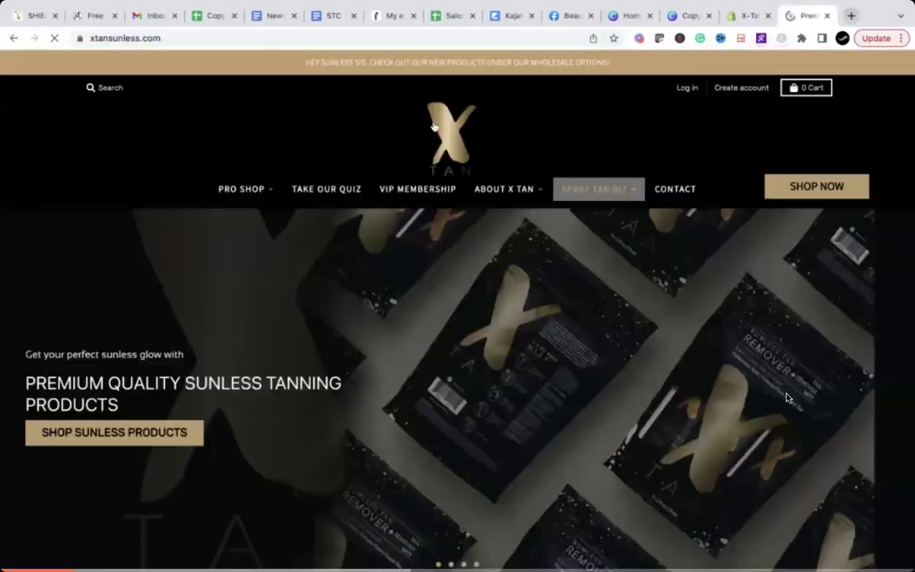
Step: Open the Fresh Sunless Safe Body Cleanser - Wholesale product from the All Sunless Retail collection
mouse_move(230, 188)
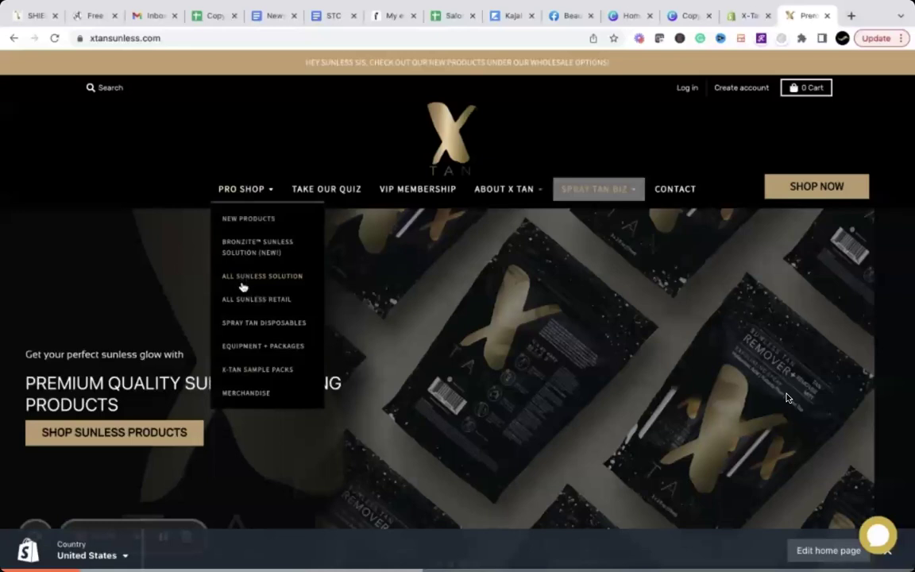
left_click(241, 300)
scroll(786, 398, "down", 20)
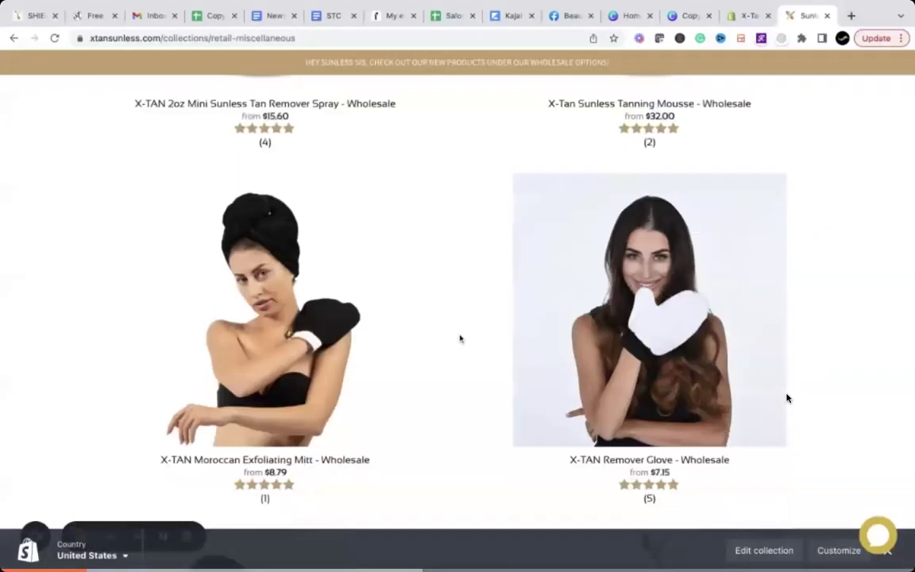
scroll(786, 398, "down", 3)
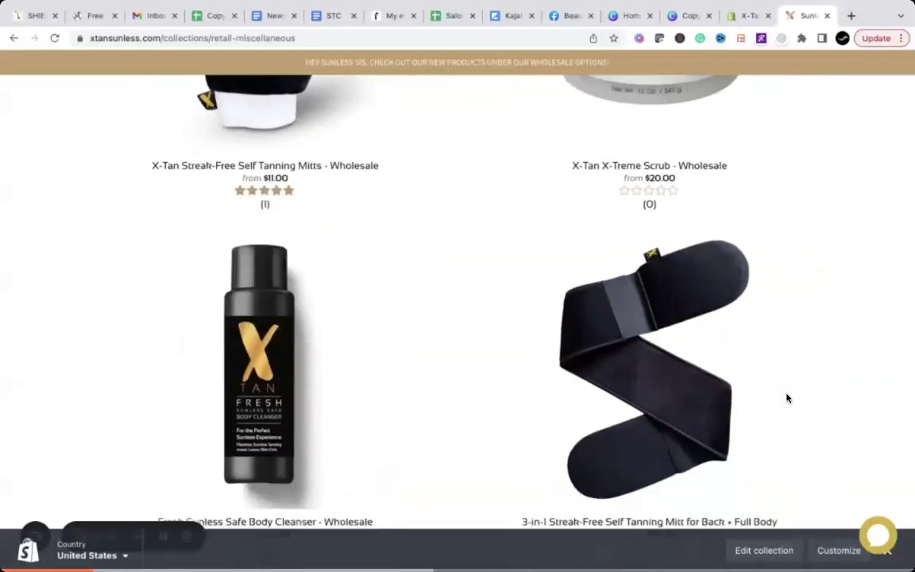
left_click(322, 377)
Step: Examine how the body cleanser's product details present the MSRP, the description and the How to Use text
scroll(786, 398, "down", 3)
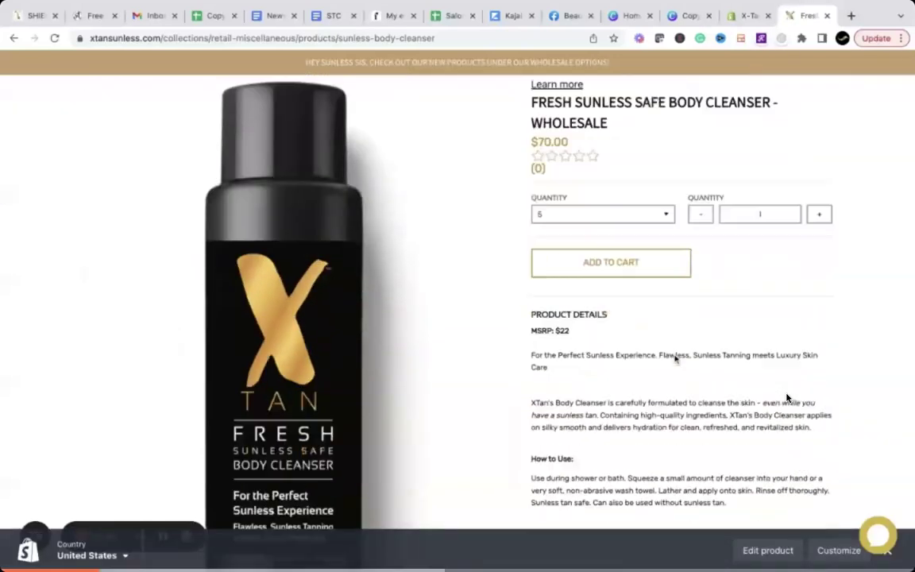
scroll(786, 397, "down", 1)
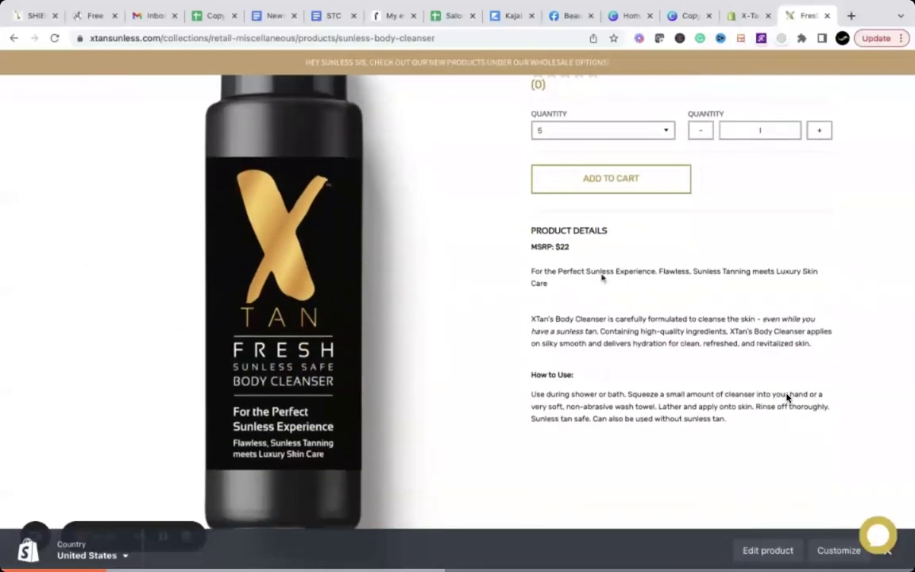
scroll(786, 398, "down", 1)
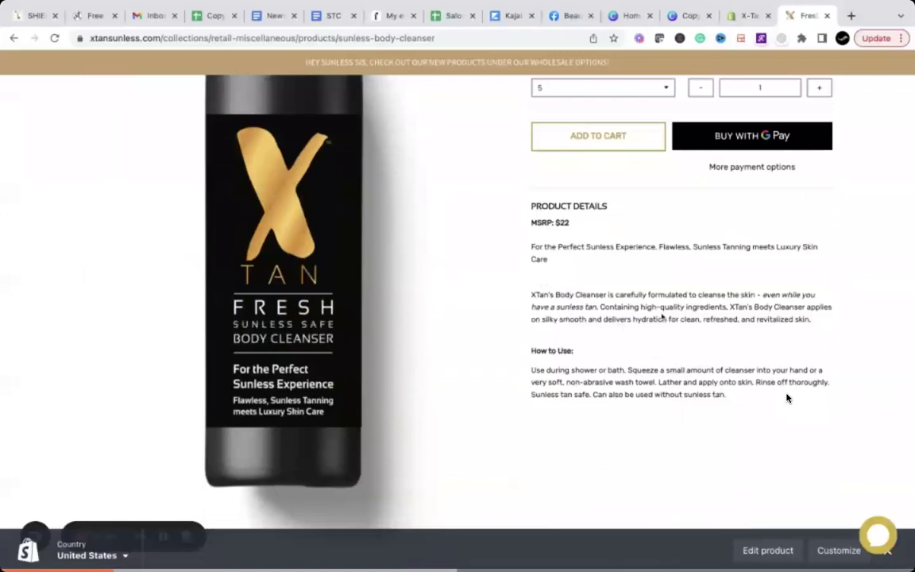
scroll(786, 398, "up", 1)
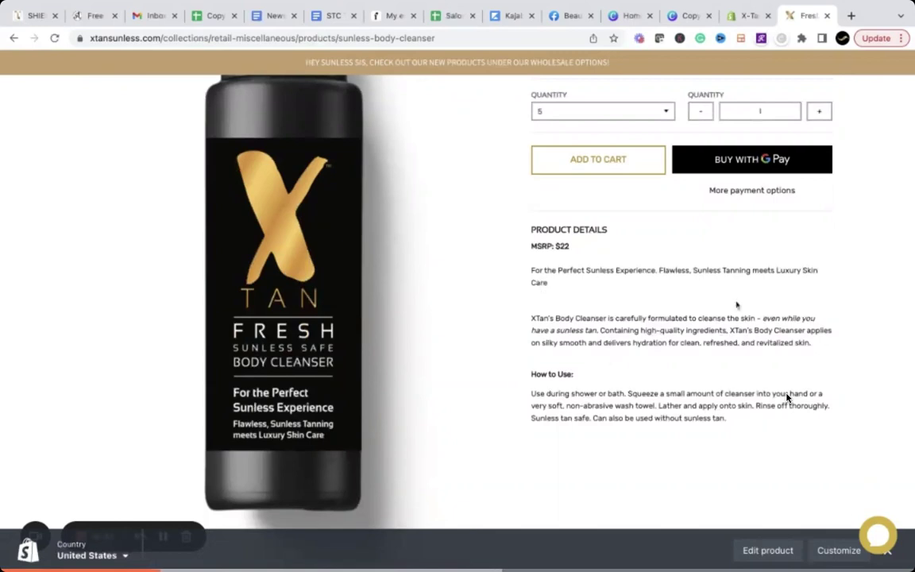
scroll(677, 296, "down", 1)
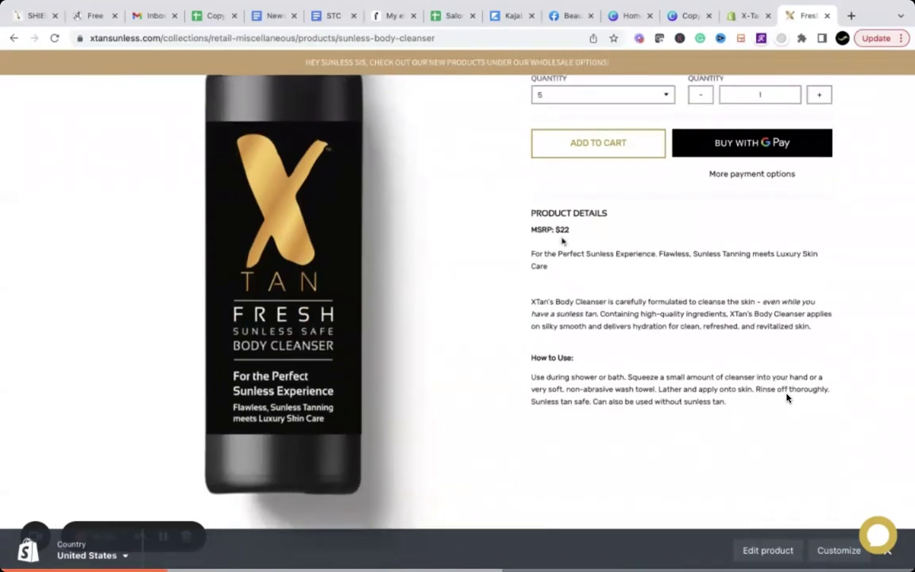
scroll(597, 239, "up", 3)
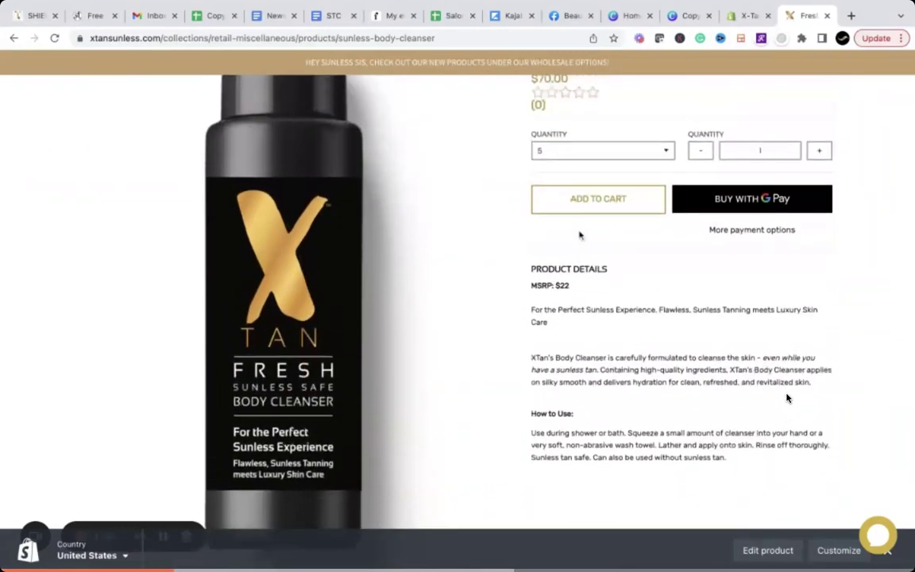
scroll(584, 307, "down", 3)
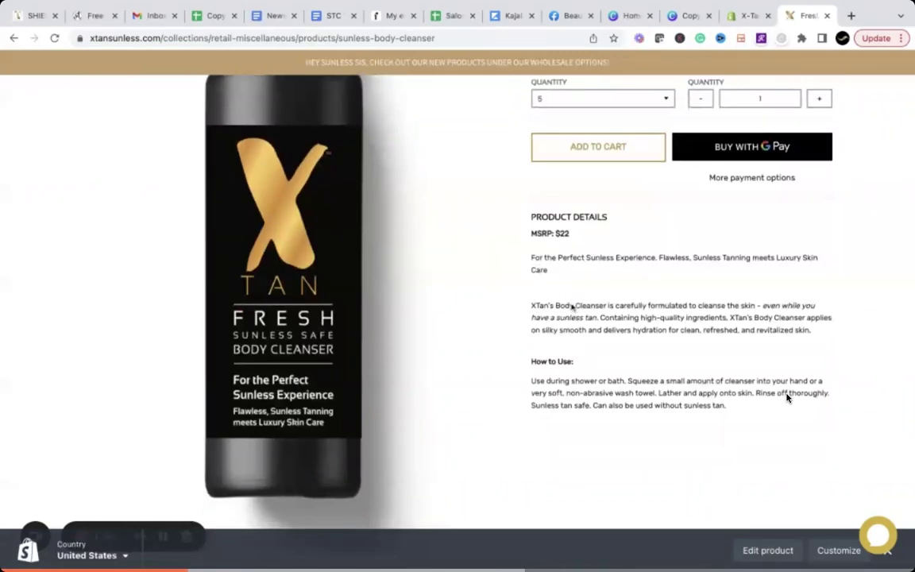
scroll(786, 398, "down", 1)
scroll(786, 398, "up", 4)
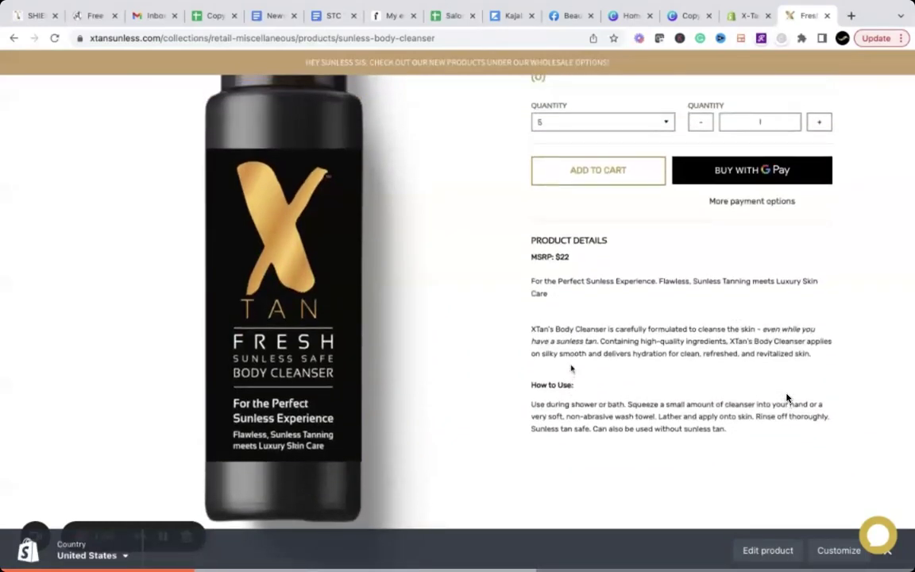
scroll(786, 398, "up", 2)
scroll(786, 398, "down", 5)
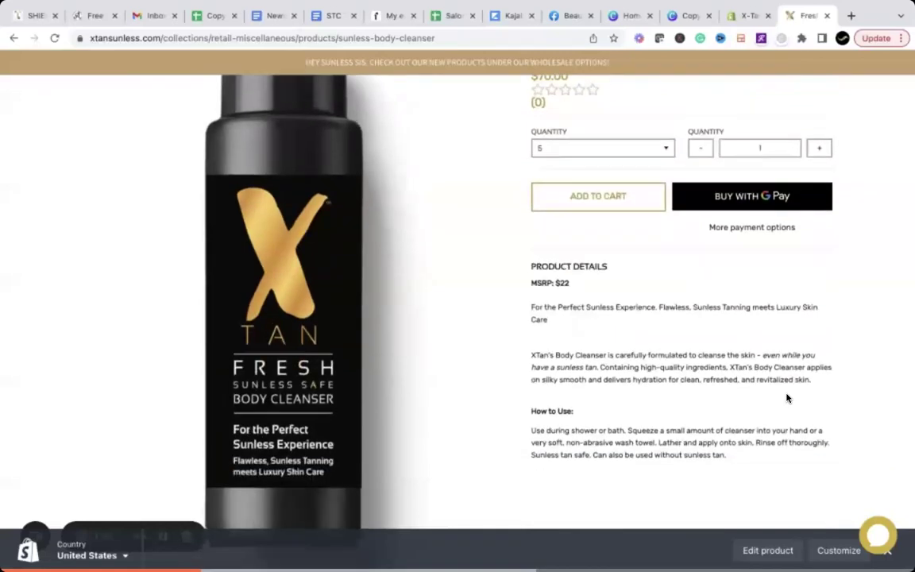
scroll(787, 397, "up", 5)
scroll(786, 398, "down", 1)
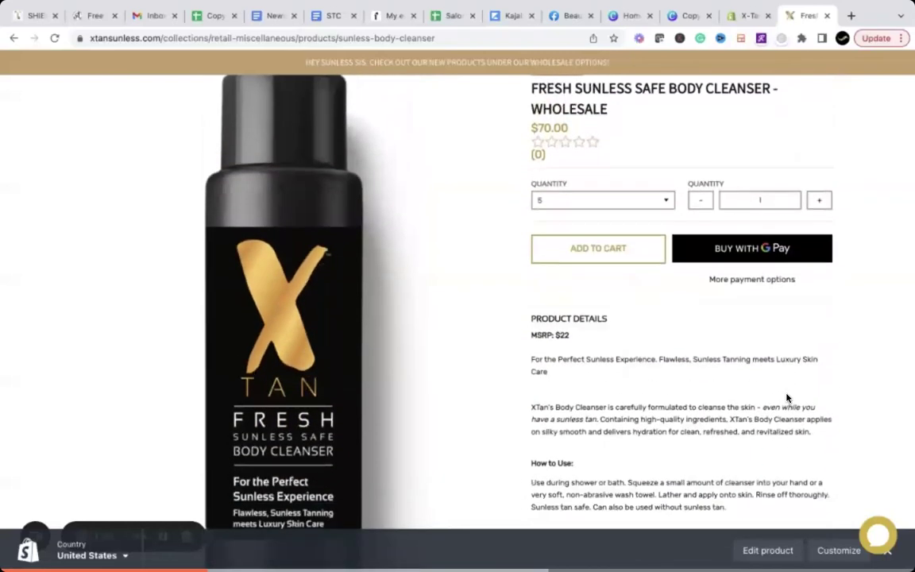
scroll(786, 398, "down", 1)
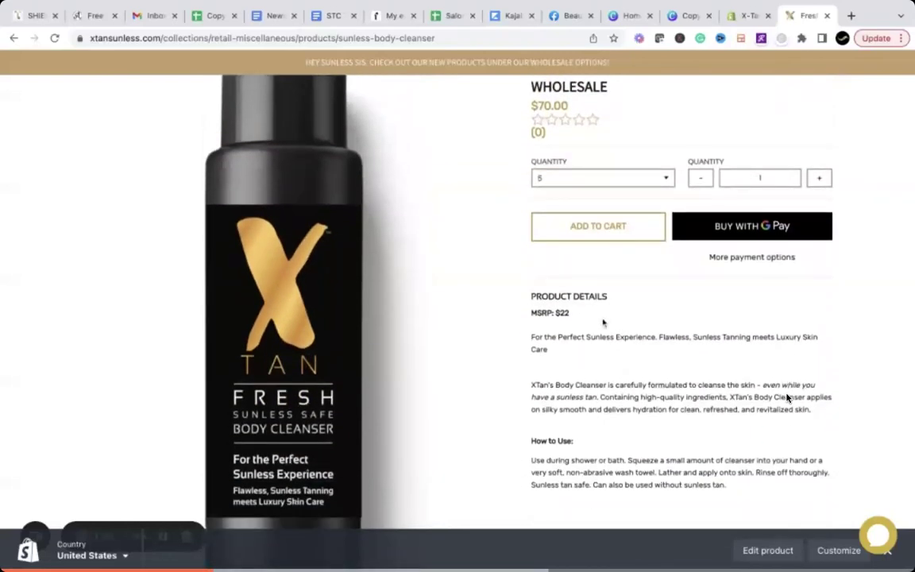
Step: Return to the unsaved product and enter "Description of product." as its description
key("ctrl+shift+Tab")
type("escription of produc")
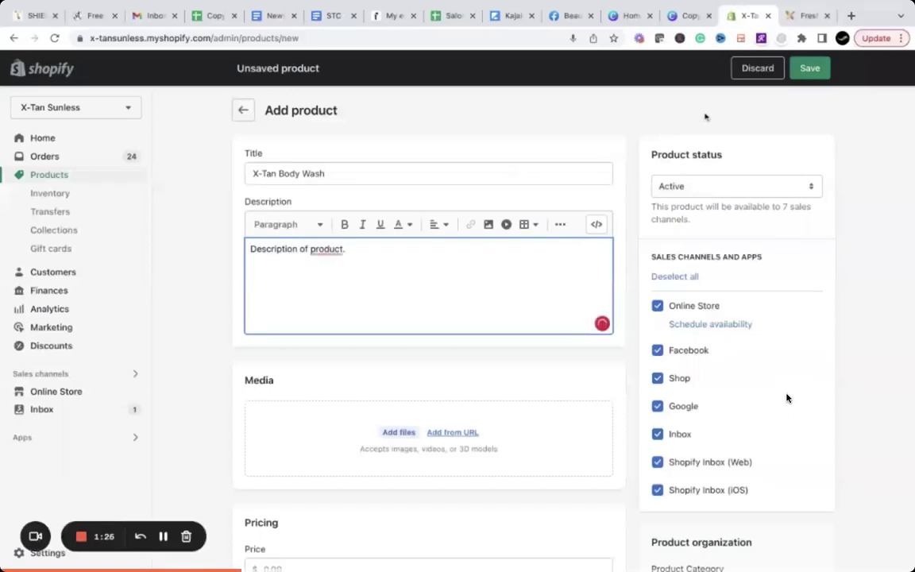
Step: Go back to the body cleanser's store page, dismiss the admin preview bar and examine the product image beside its details
key("ctrl+Tab")
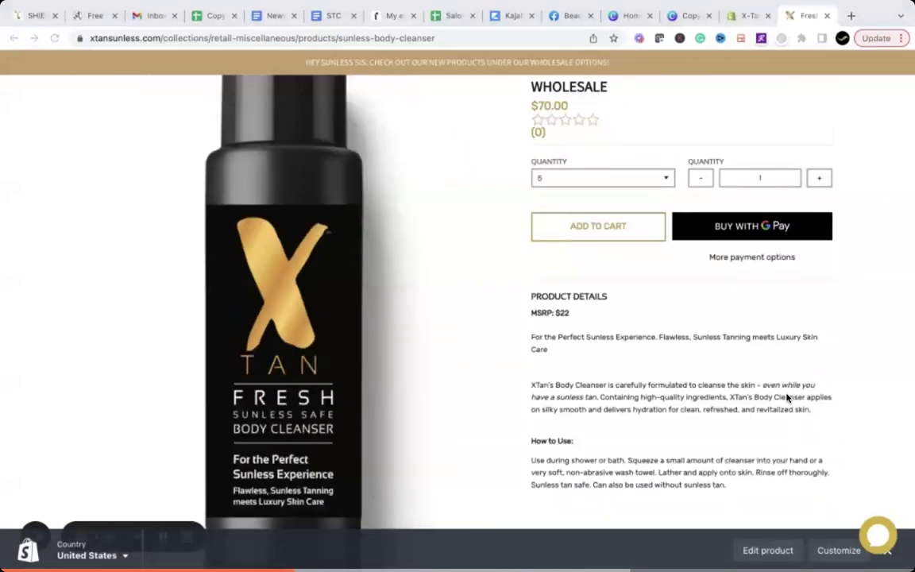
scroll(787, 397, "up", 1)
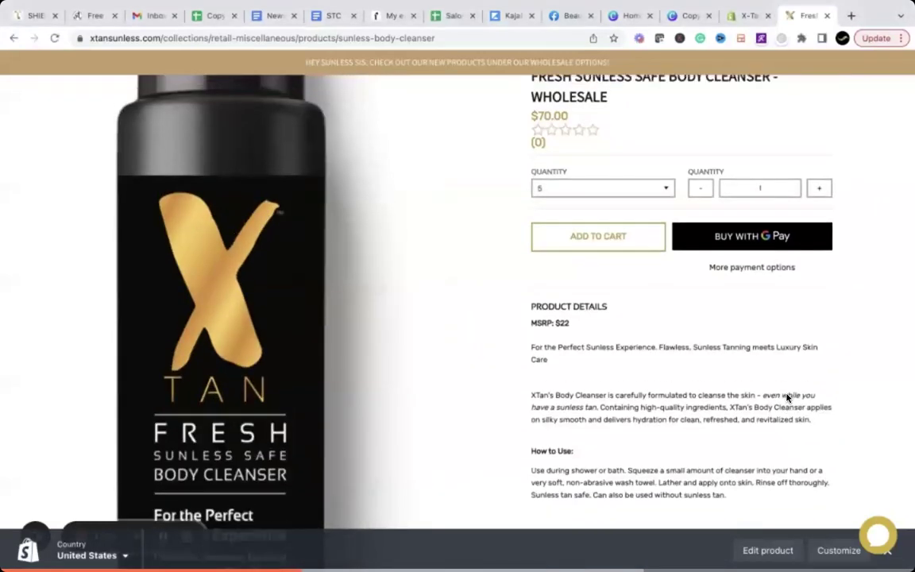
left_click(887, 551)
scroll(786, 398, "down", 1)
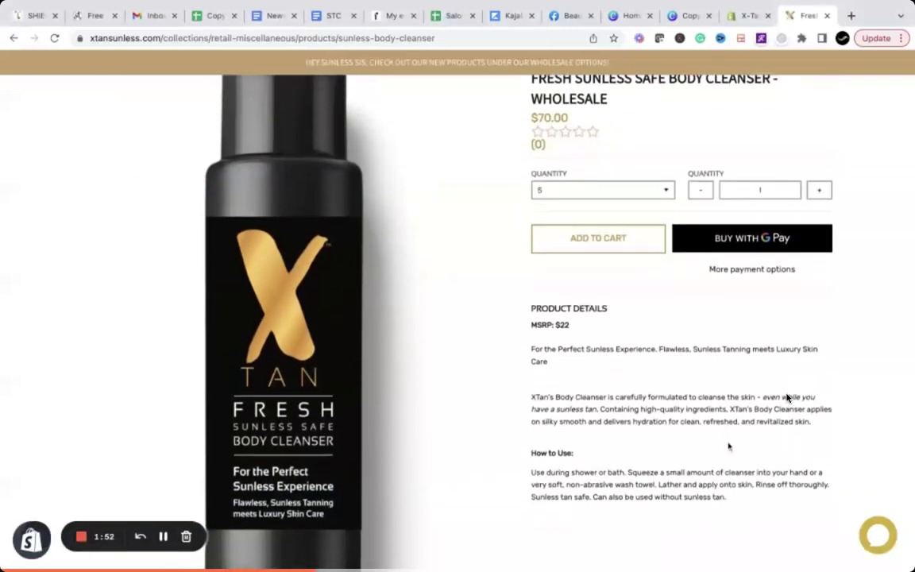
scroll(787, 397, "down", 1)
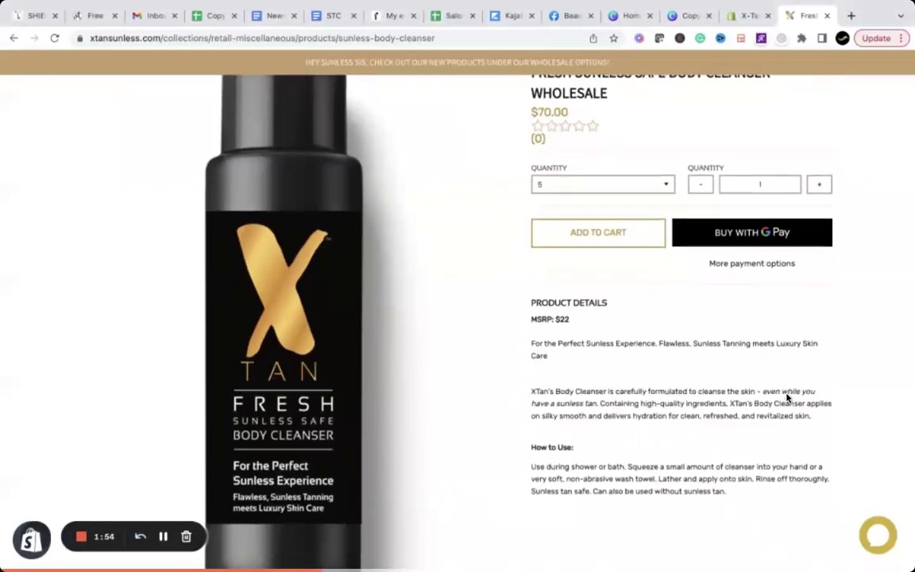
scroll(787, 397, "up", 1)
scroll(787, 397, "down", 1)
scroll(787, 397, "up", 1)
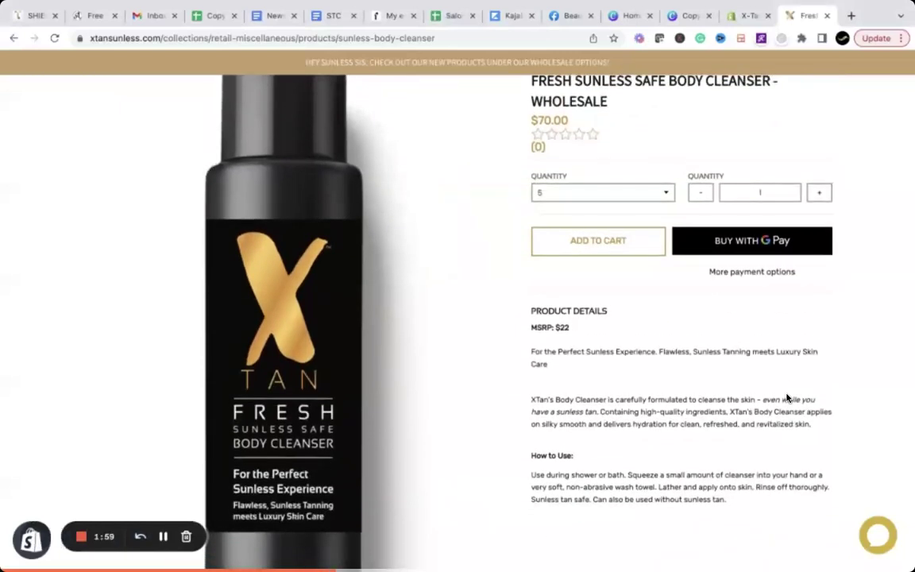
Step: Return to the unsaved product and add the Fresh body cleanser bottle image to its media
left_click(749, 16)
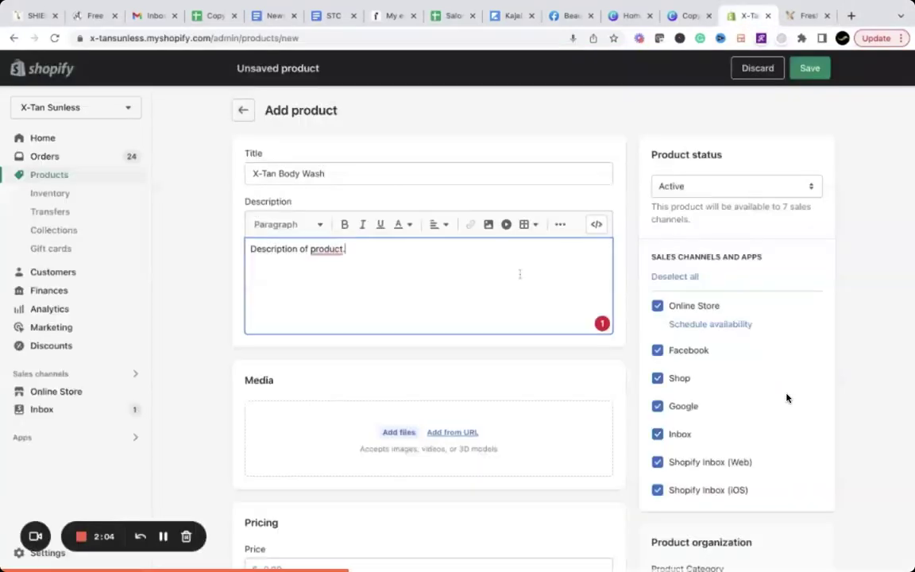
scroll(445, 305, "down", 3)
left_click(395, 333)
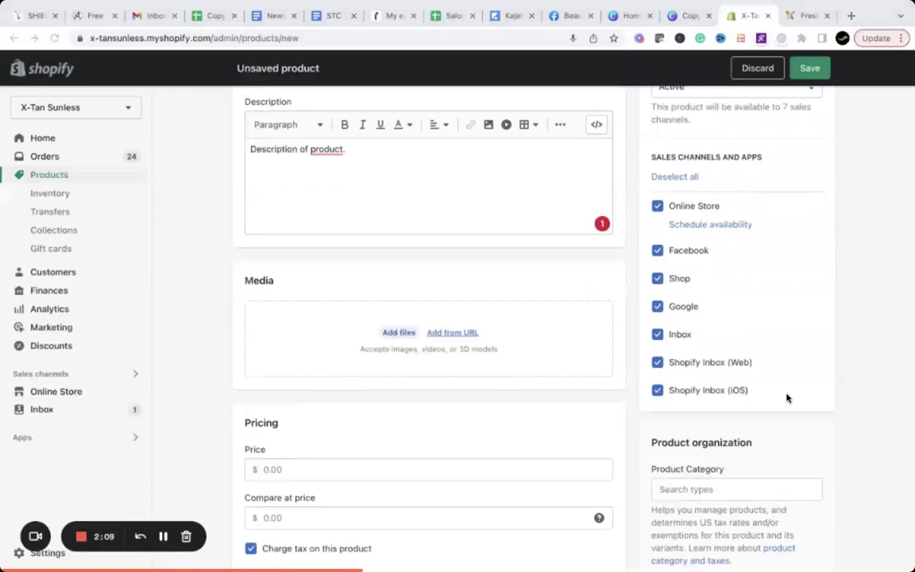
key("Return")
Step: Set the product's price to $22.00
scroll(786, 397, "down", 1)
scroll(786, 397, "down", 3)
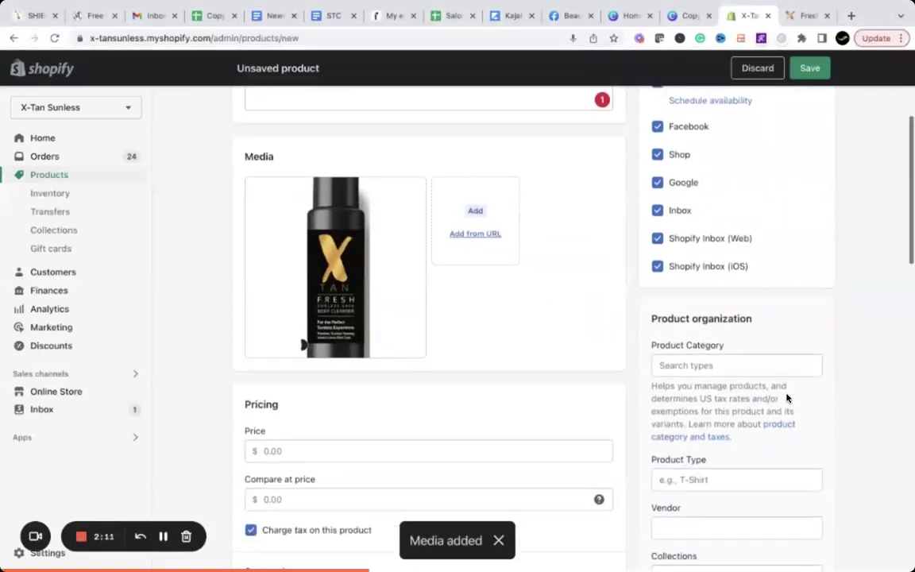
scroll(444, 363, "down", 4)
left_click(345, 322)
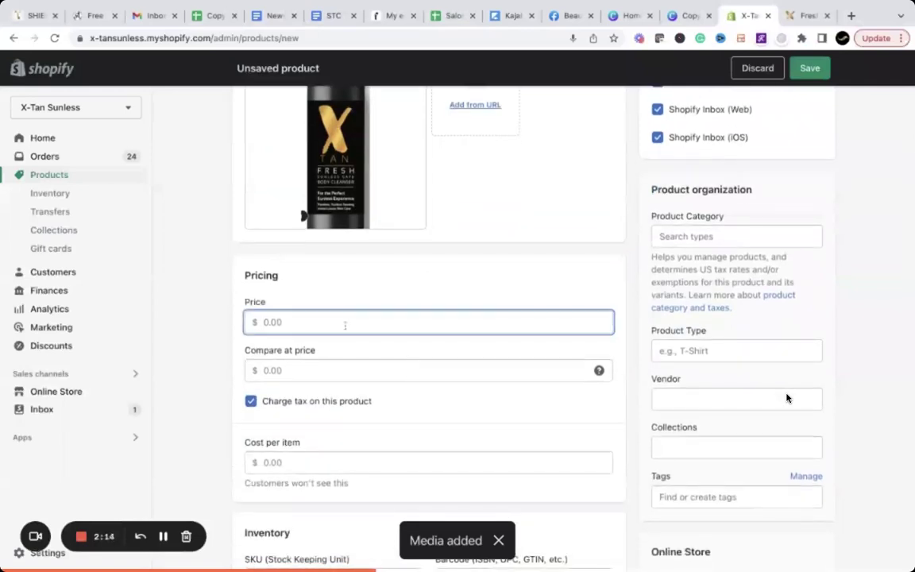
scroll(345, 323, "down", 1)
type("22.00")
Step: Check the MSRP on the body cleanser's store page against the unsaved product's price and compare-at price
left_click(803, 16)
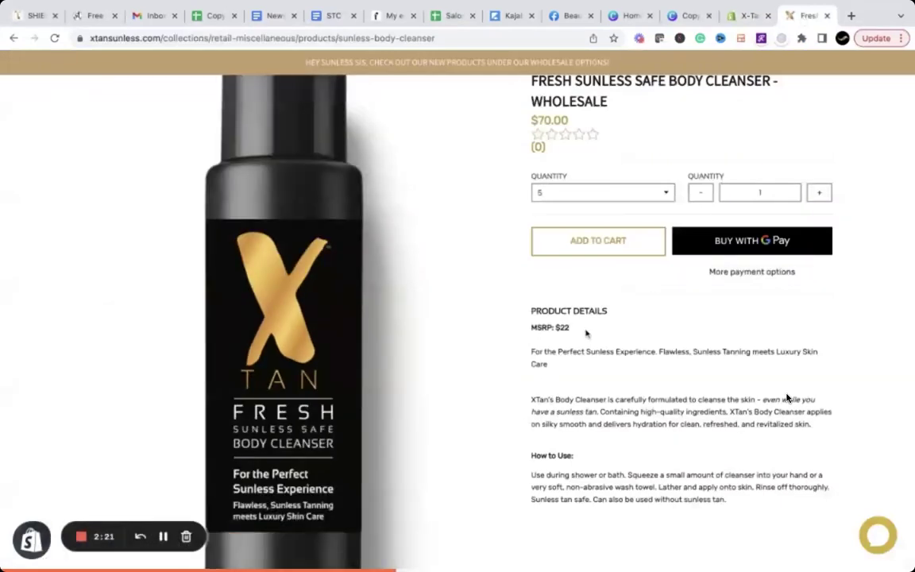
left_click(744, 18)
scroll(787, 397, "down", 2)
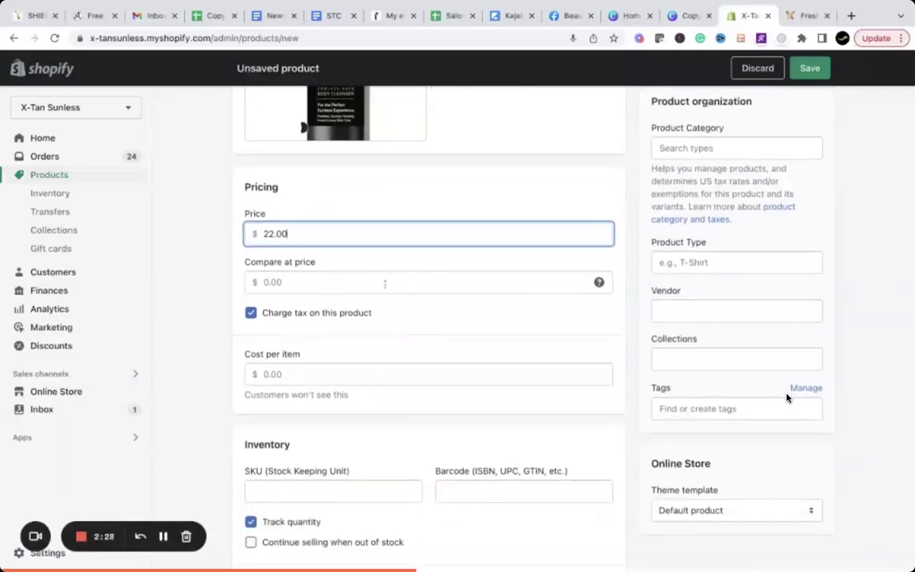
left_click_drag(315, 243, 255, 229)
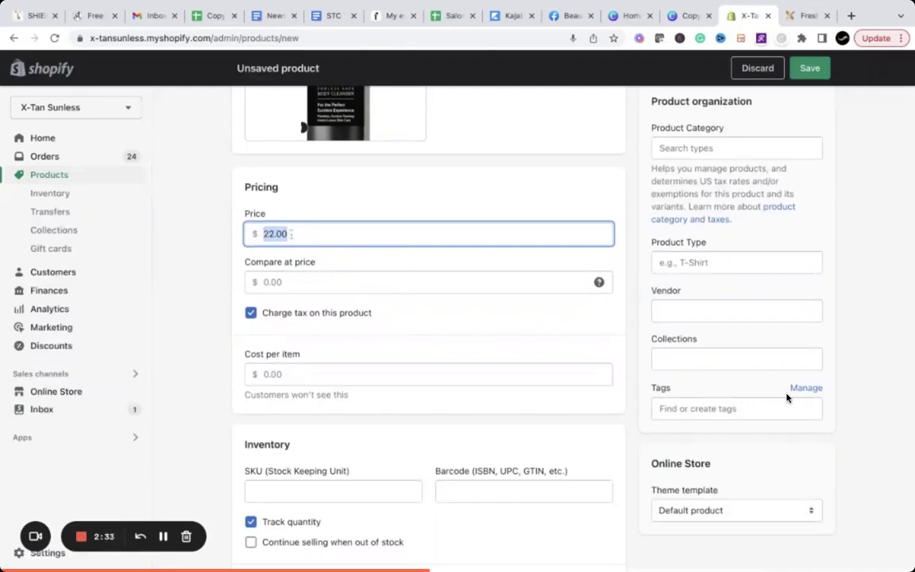
left_click(282, 284)
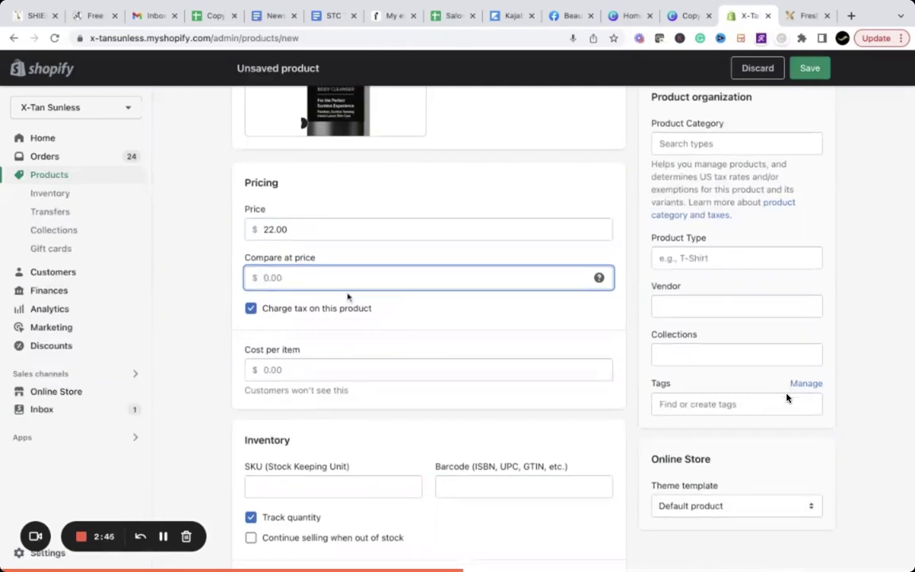
Step: Look up the body cleanser's wholesale prices for its different quantity options, including 10, as a basis for the cost per item
scroll(347, 296, "down", 1)
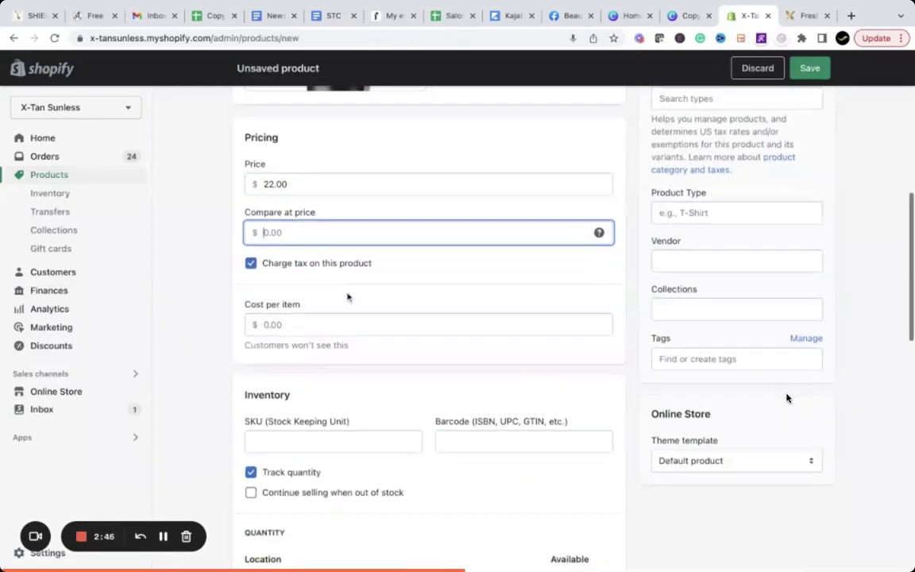
scroll(298, 271, "down", 1)
left_click(290, 278)
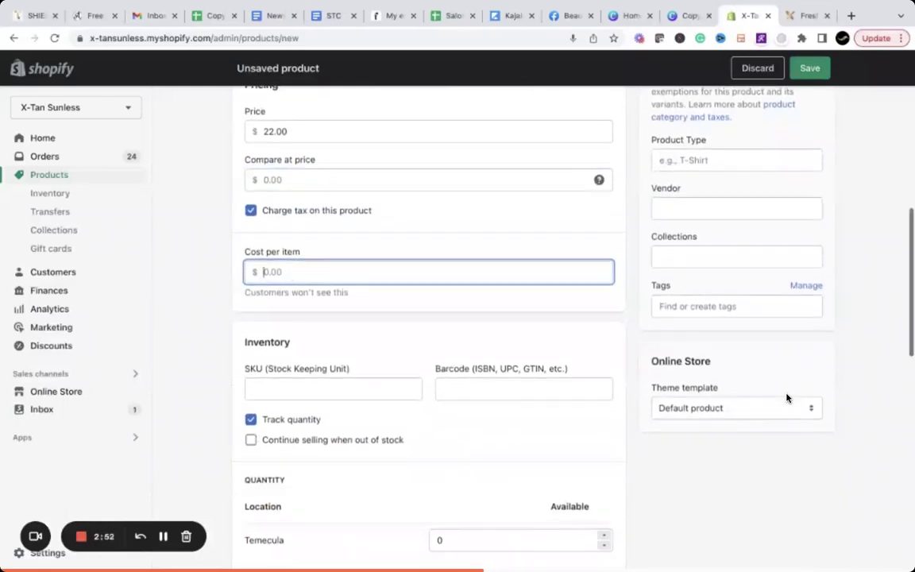
left_click(794, 19)
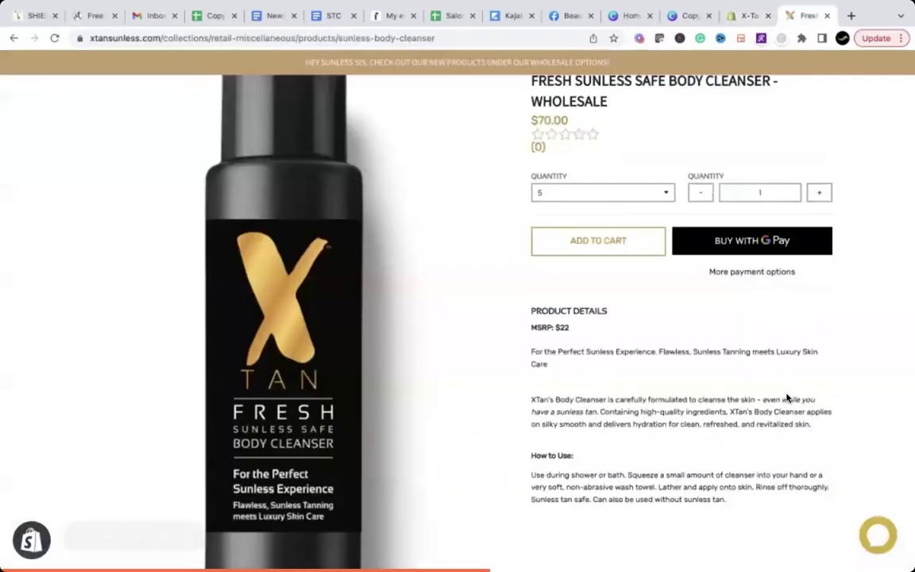
left_click(639, 194)
left_click(630, 200)
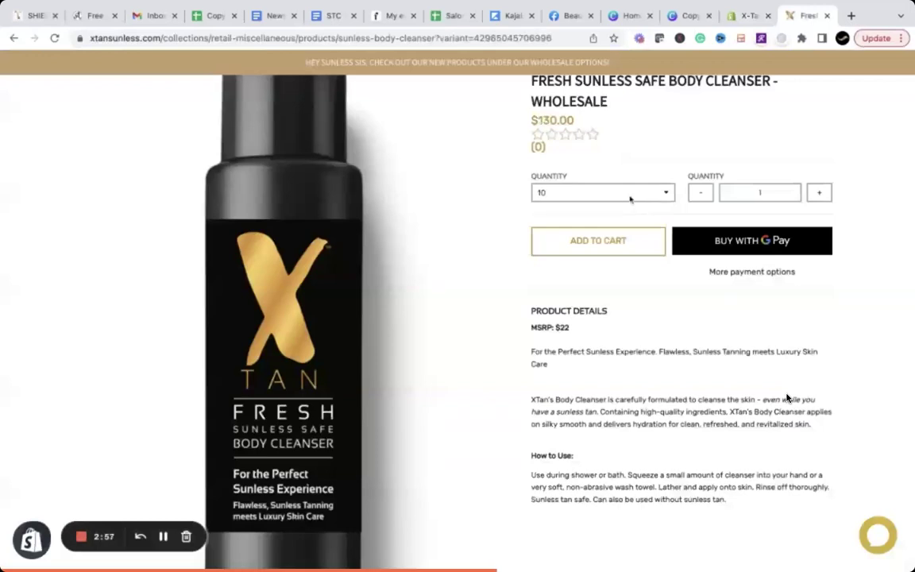
left_click(629, 199)
left_click(623, 197)
left_click(602, 200)
left_click(598, 182)
Step: Return to the unsaved product and set its cost per item to $13.00
key("ctrl+shift+Tab")
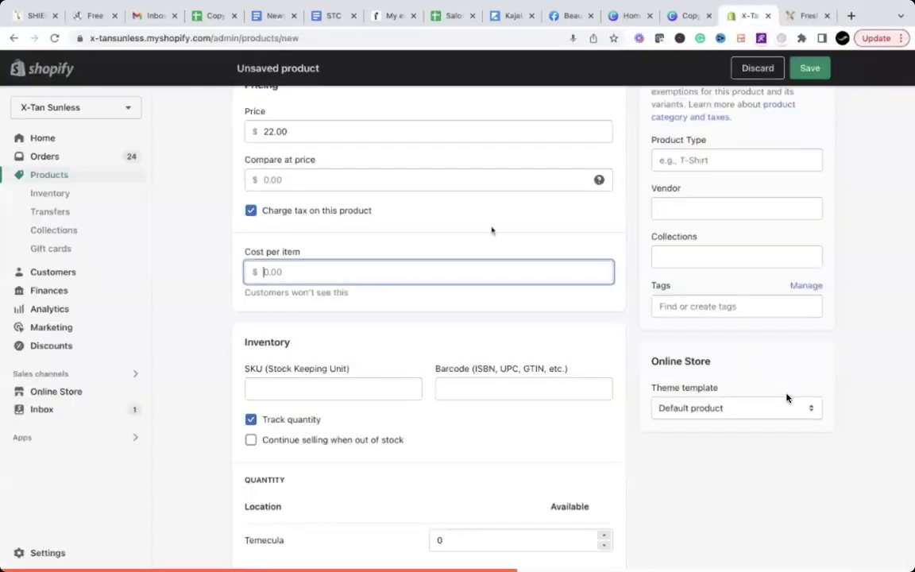
type("13.00")
left_click(445, 252)
Step: Set the product's available inventory quantity at the Temecula location to 10
scroll(446, 252, "down", 1)
scroll(551, 251, "down", 2)
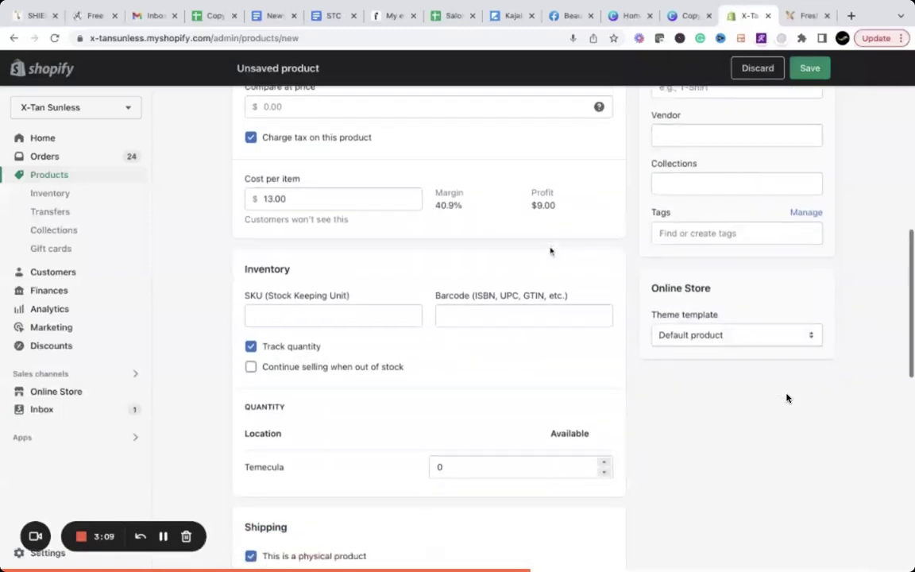
scroll(550, 251, "down", 1)
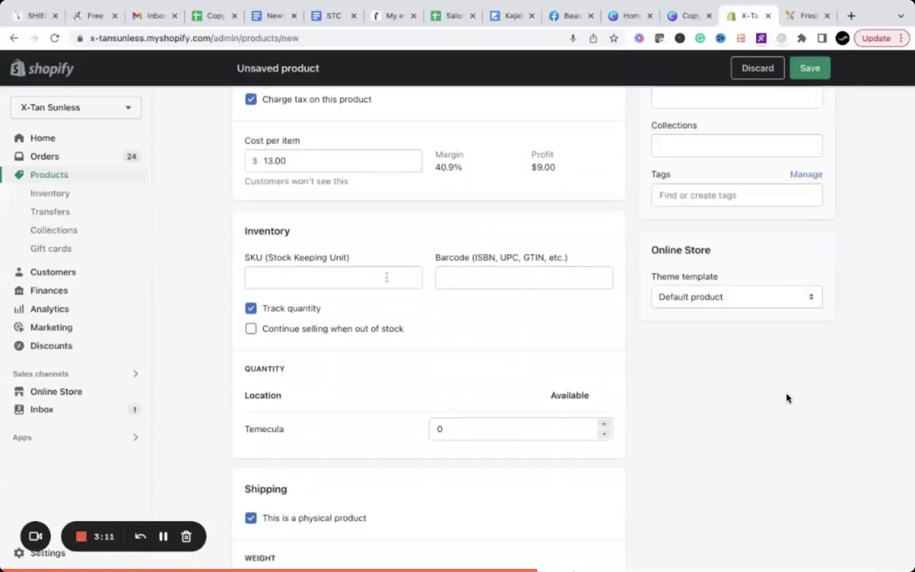
scroll(786, 398, "down", 1)
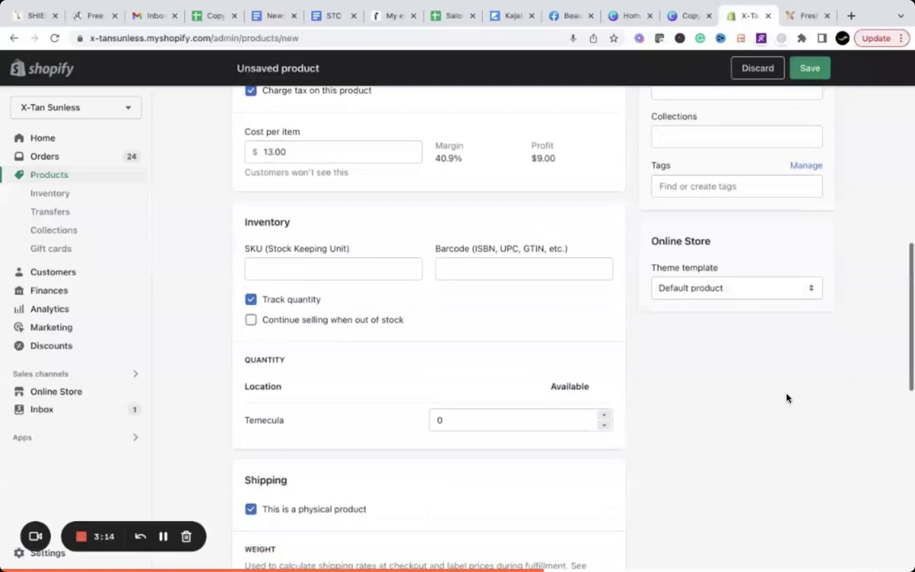
scroll(282, 309, "down", 1)
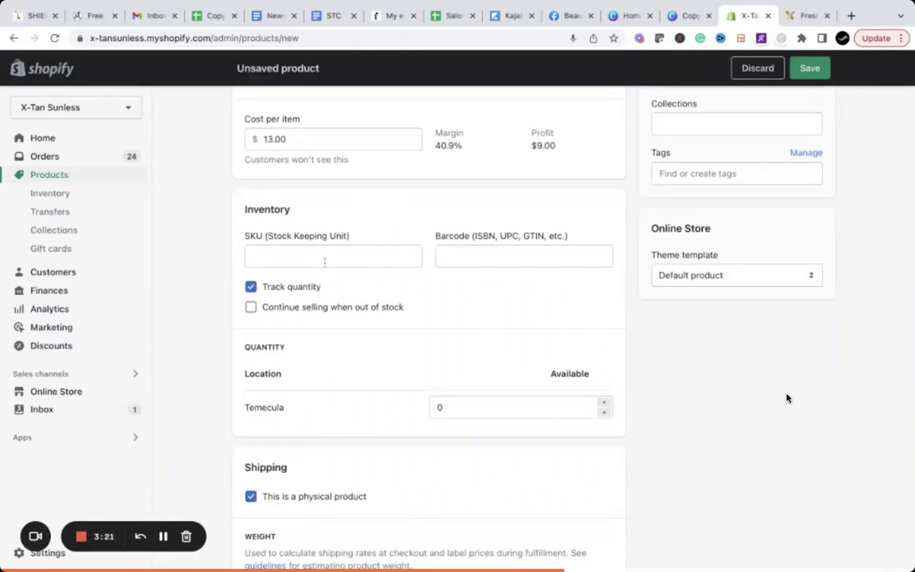
scroll(324, 262, "down", 1)
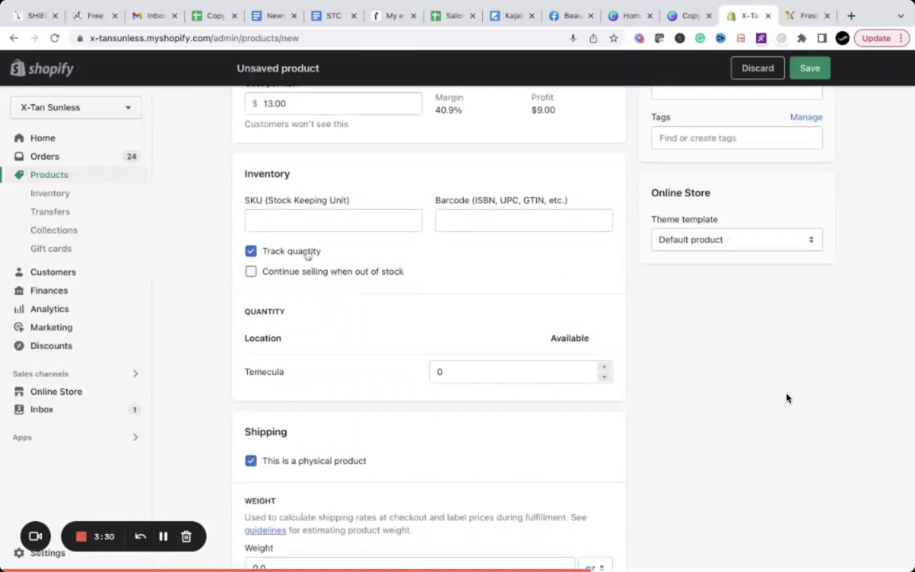
left_click(450, 373)
type("1")
left_click(663, 328)
Step: Set the product's shipping weight to 8.0 oz
scroll(786, 398, "down", 3)
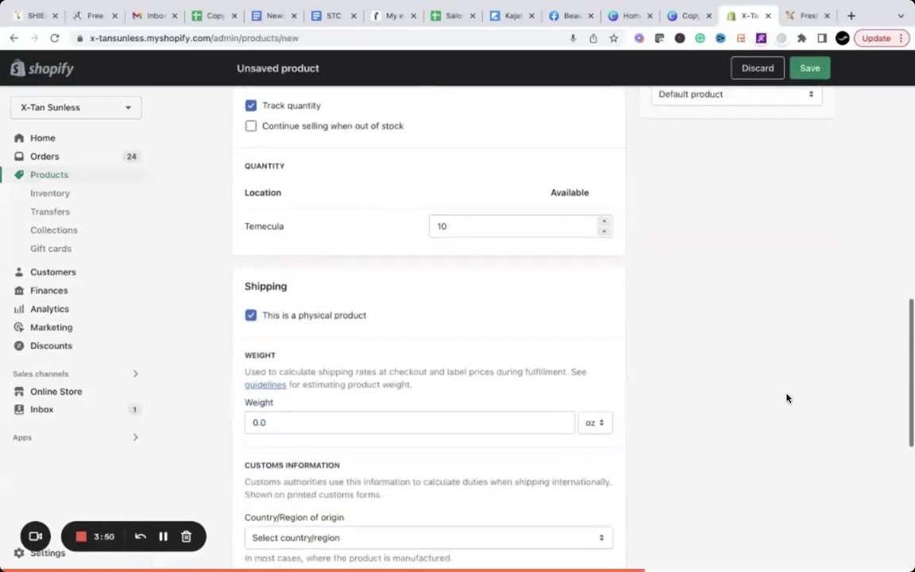
scroll(333, 329, "down", 2)
left_click(297, 314)
double_click(311, 316)
type("8.0")
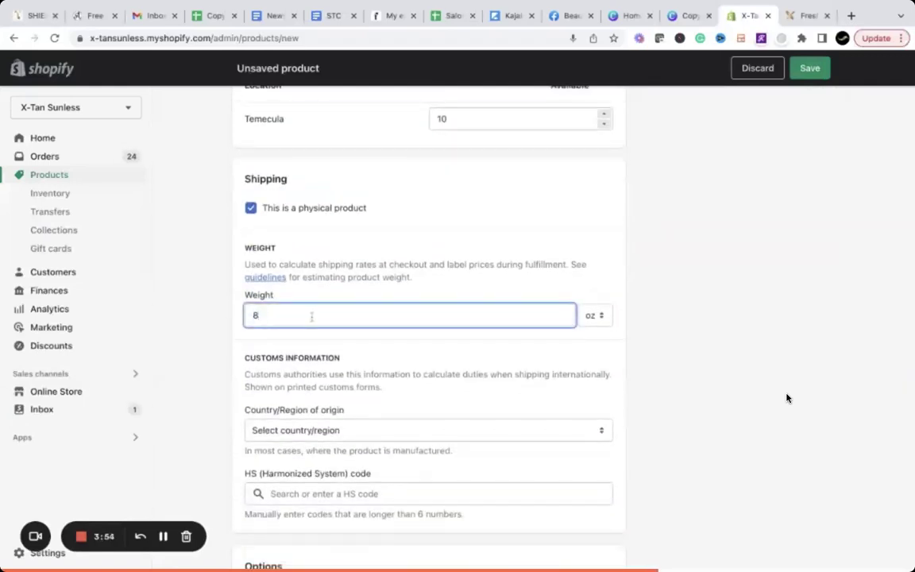
left_click(672, 284)
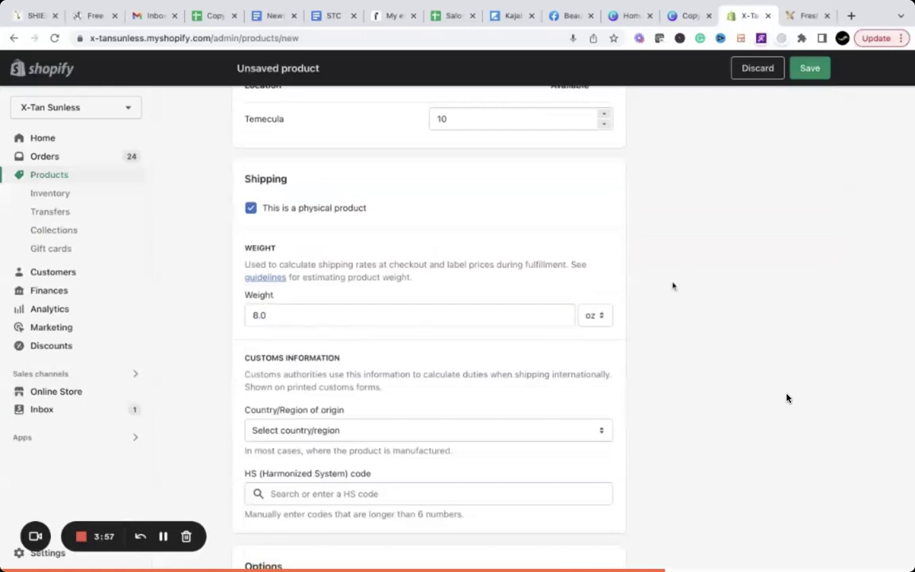
Step: Examine the product's customs information, options, search engine listing and metafields sections
scroll(672, 286, "down", 1)
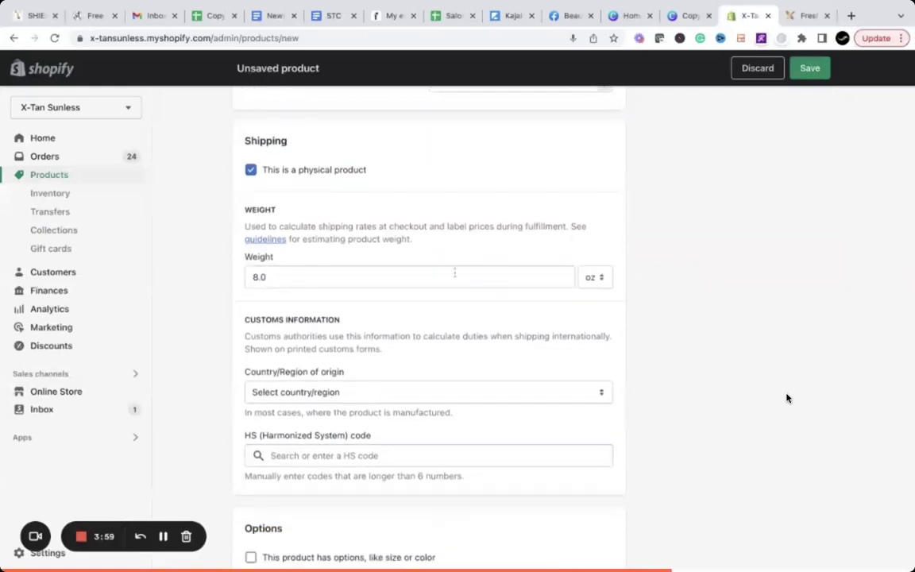
scroll(454, 270, "down", 1)
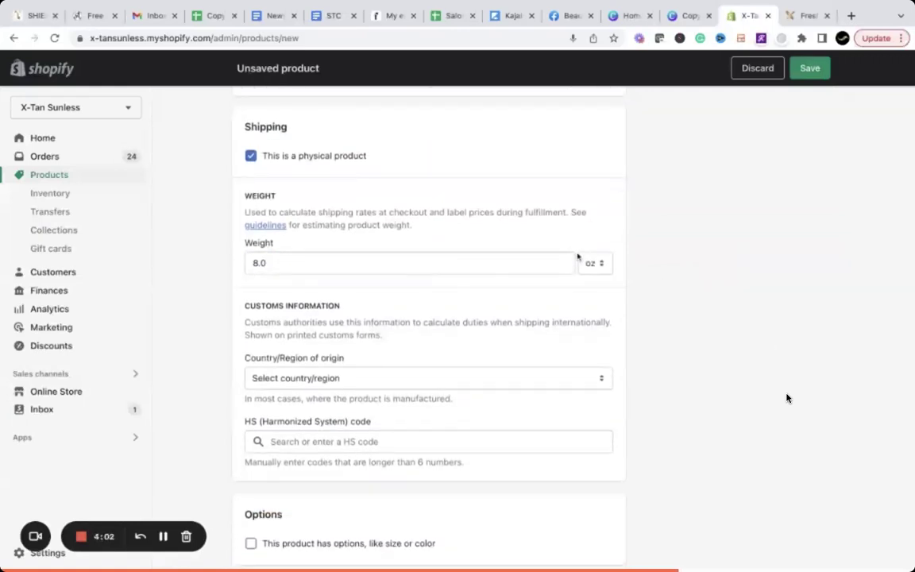
scroll(619, 270, "down", 1)
scroll(406, 286, "down", 1)
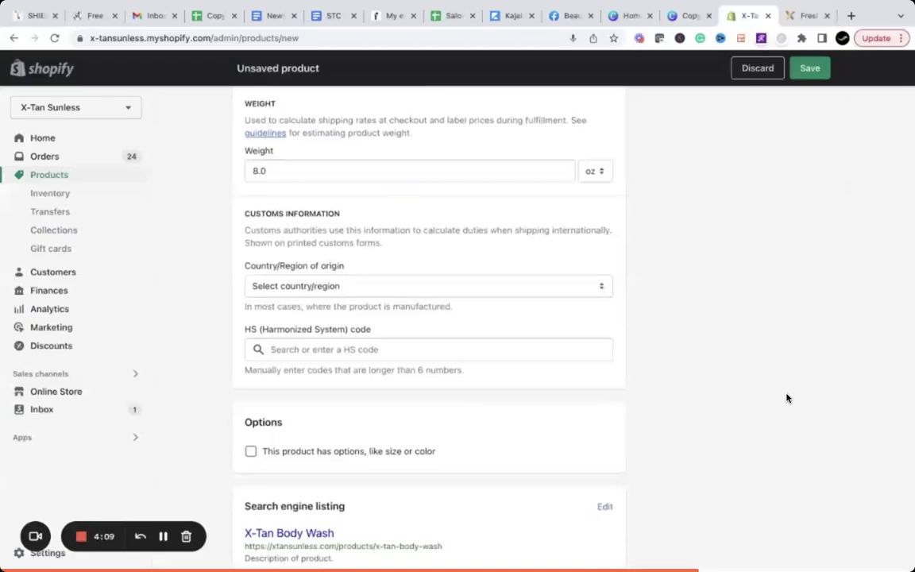
scroll(484, 337, "down", 1)
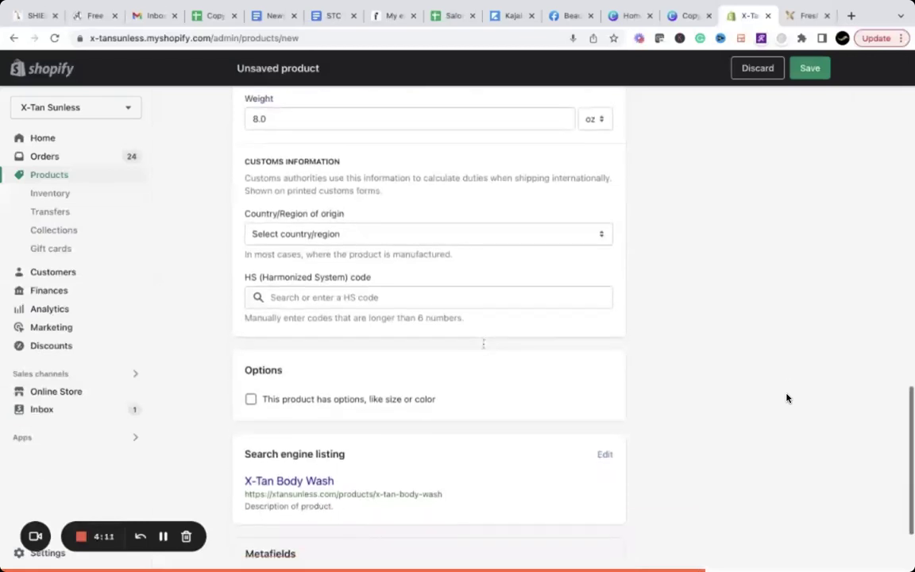
scroll(484, 343, "down", 1)
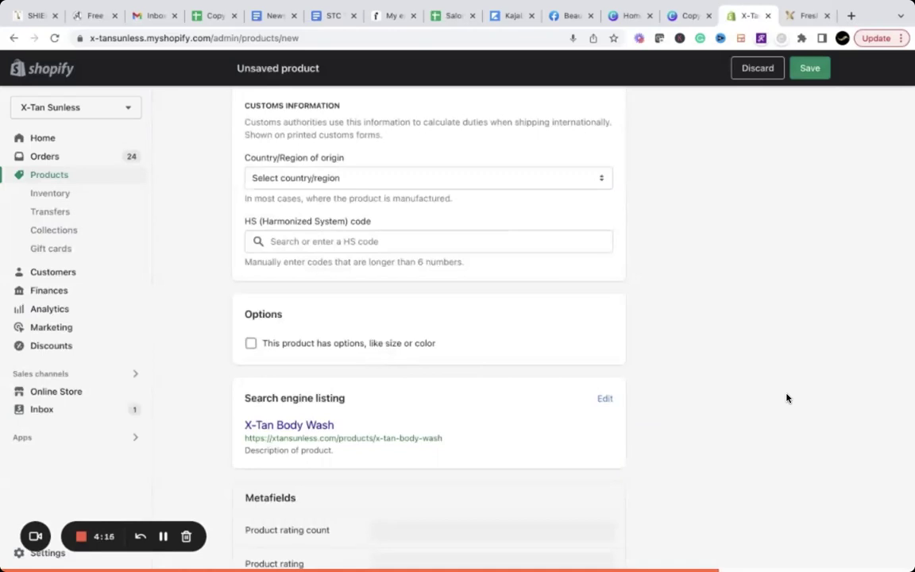
key("space")
key("space")
scroll(786, 398, "down", 1)
Step: Review the product organization fields, the sales channels and the product status setting of the unsaved product
scroll(786, 398, "up", 7)
scroll(786, 398, "up", 5)
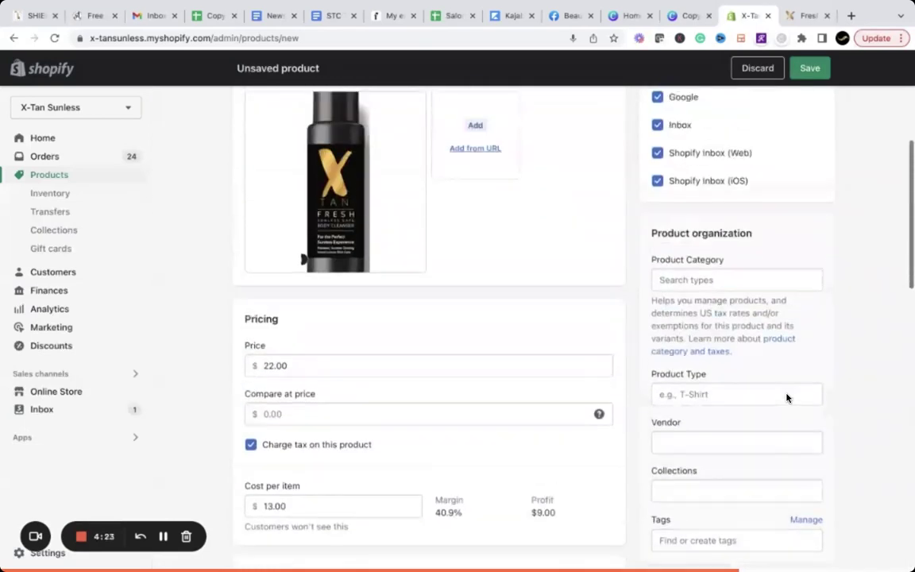
scroll(786, 398, "down", 1)
scroll(786, 397, "down", 1)
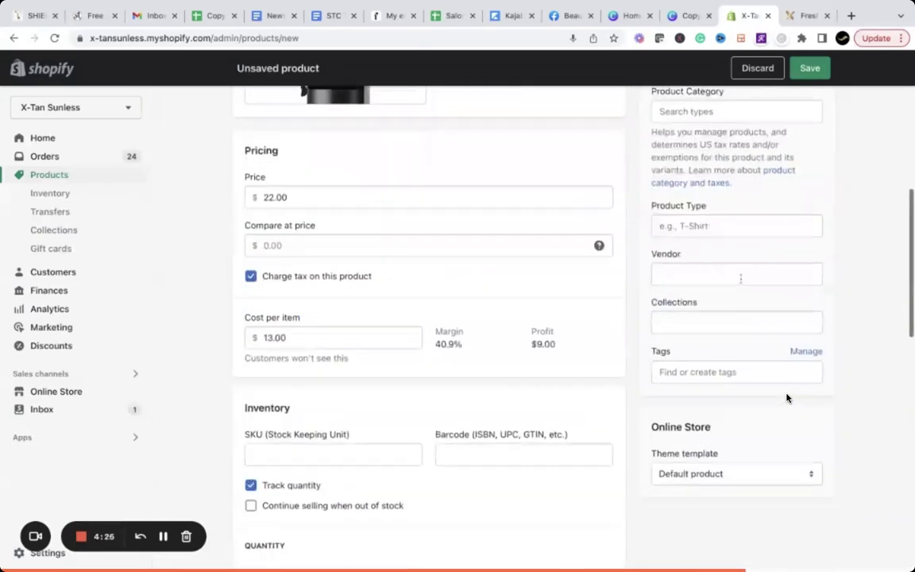
scroll(786, 398, "up", 1)
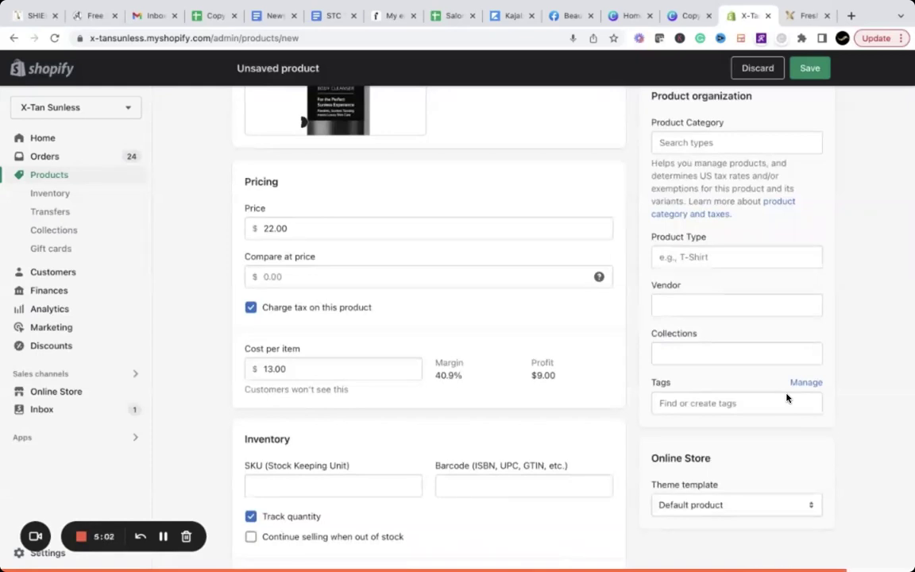
scroll(786, 397, "up", 1)
scroll(786, 397, "up", 10)
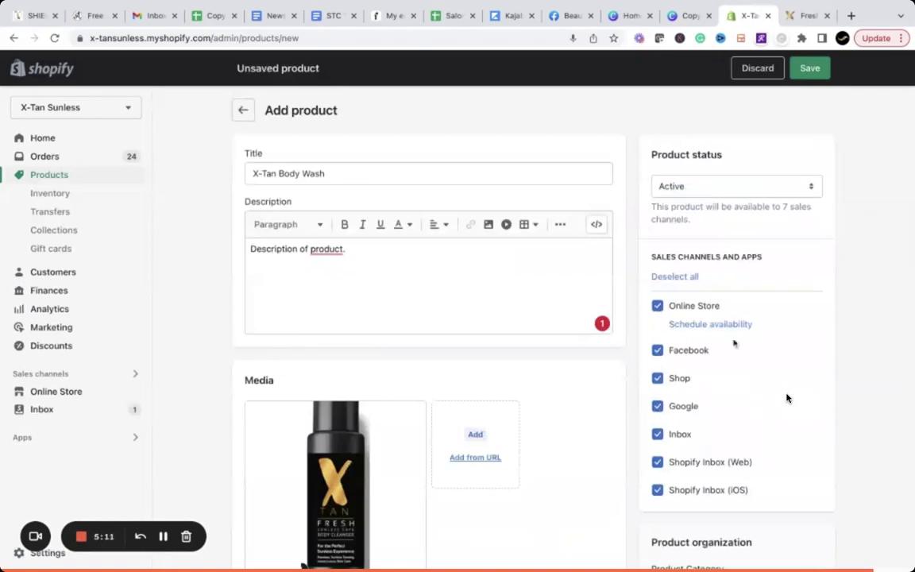
left_click(718, 195)
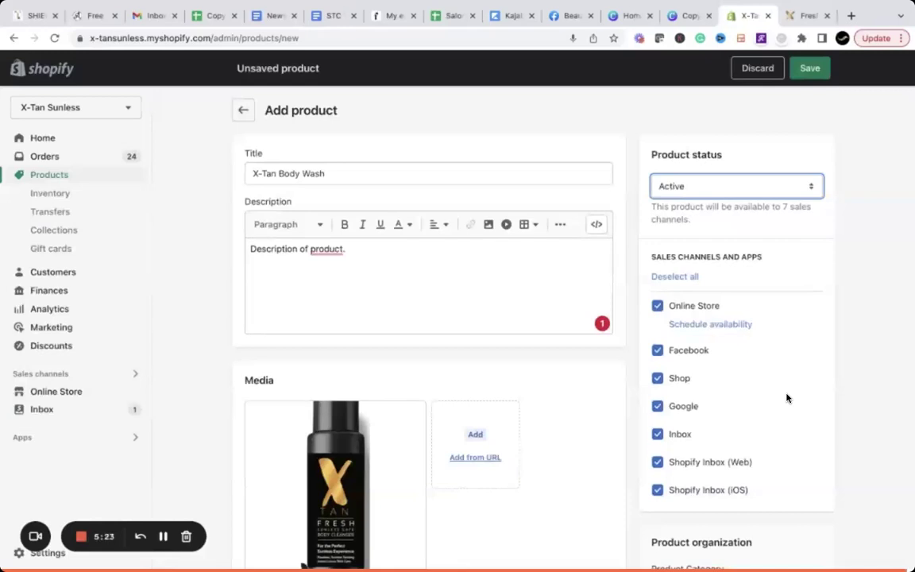
Step: Exit the finished full-screen Loom video and switch to the E-COMMERCE TRAINING presentation in Canva
left_click(81, 536)
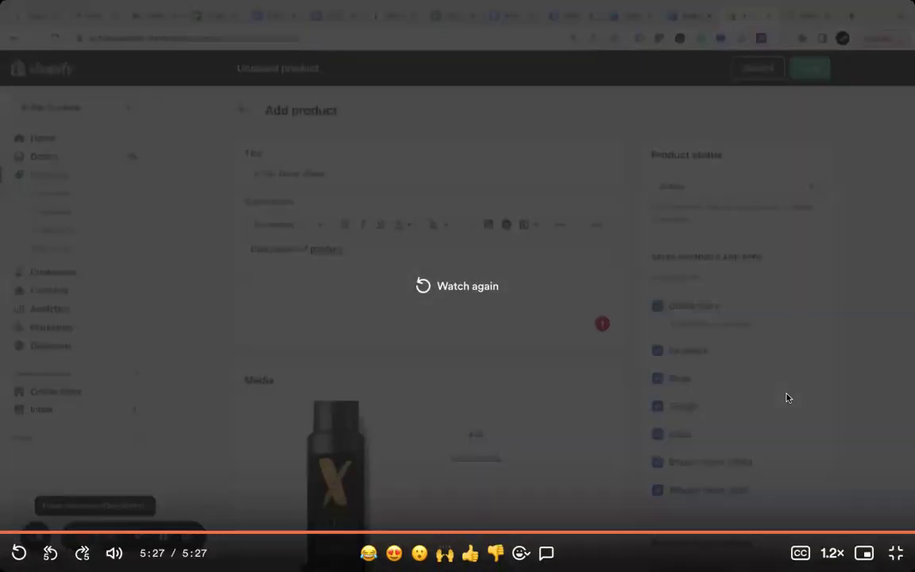
key("Escape")
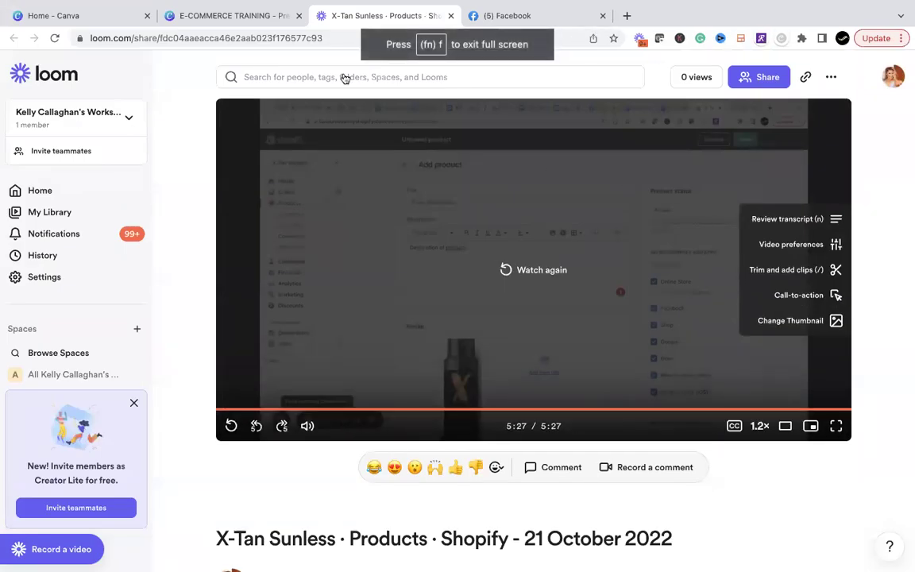
left_click(257, 17)
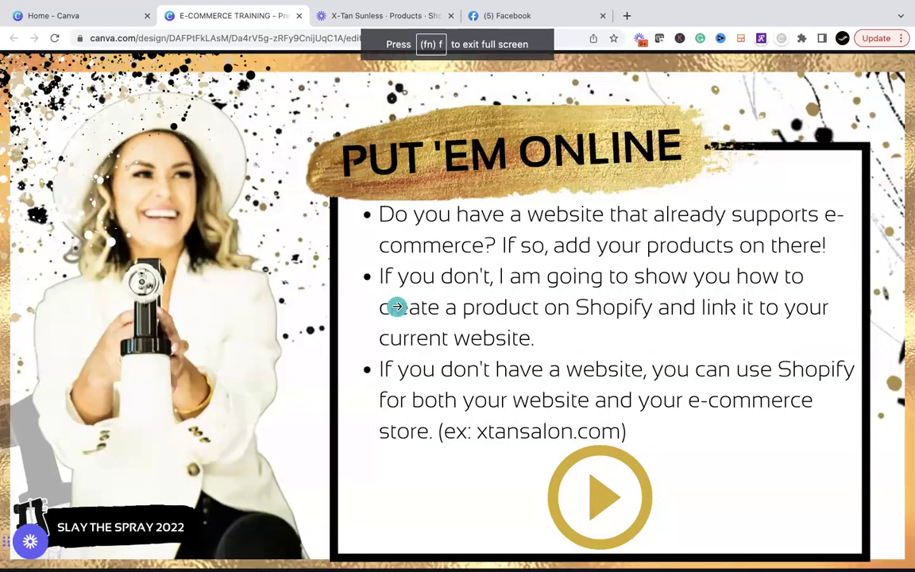